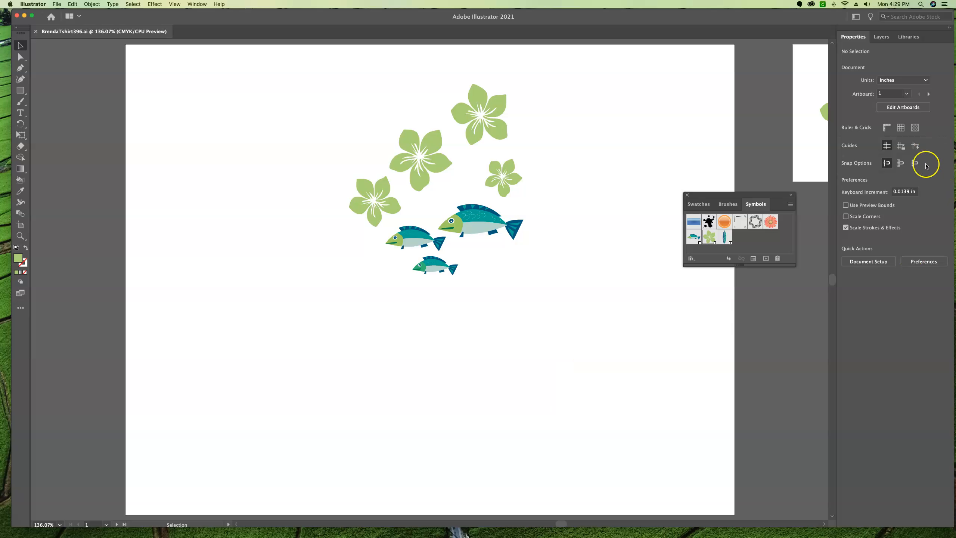
Turn on Smart Guides and place three instances of the Surfboard symbol side by side over the flowers and fish.
{"action": "left_click", "coordinate": [918, 149]}
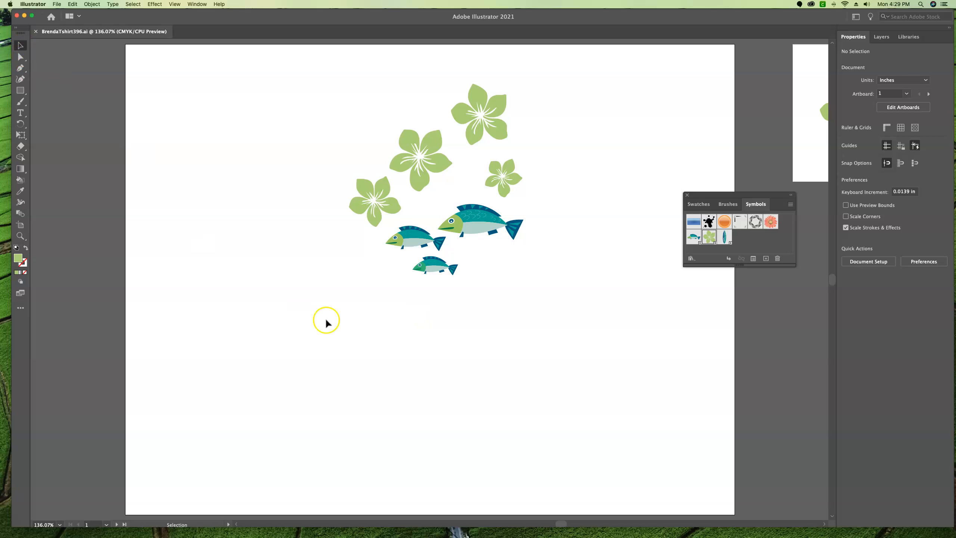
{"action": "left_click", "coordinate": [724, 236]}
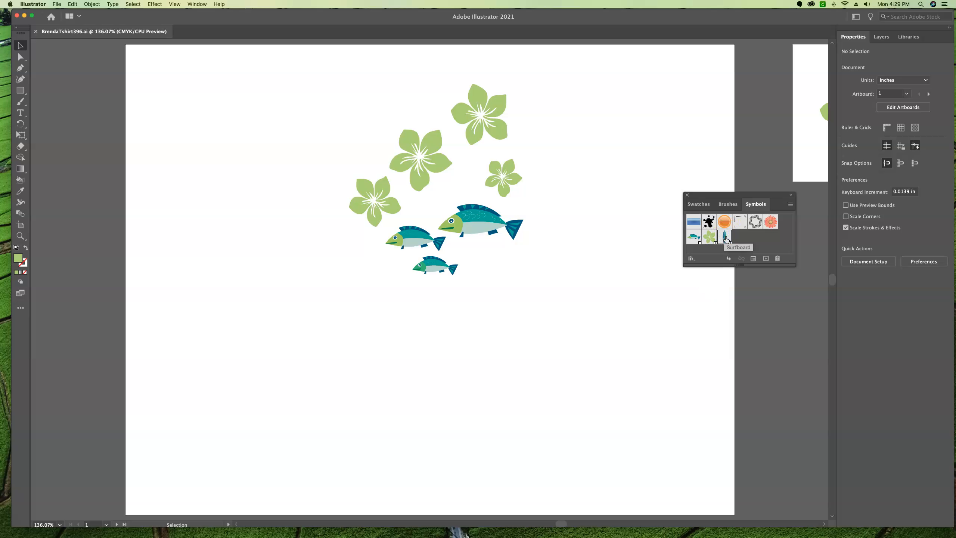
{"action": "left_click_drag", "start_coordinate": [725, 237], "coordinate": [448, 176]}
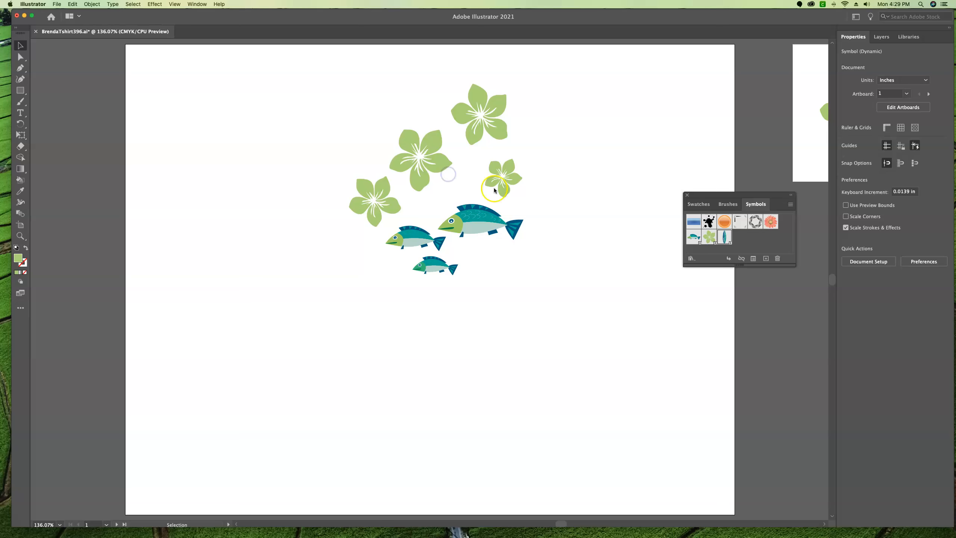
{"action": "left_click_drag", "start_coordinate": [724, 237], "coordinate": [409, 213]}
{"action": "left_click_drag", "start_coordinate": [717, 235], "coordinate": [483, 206]}
{"action": "left_click", "coordinate": [654, 330]}
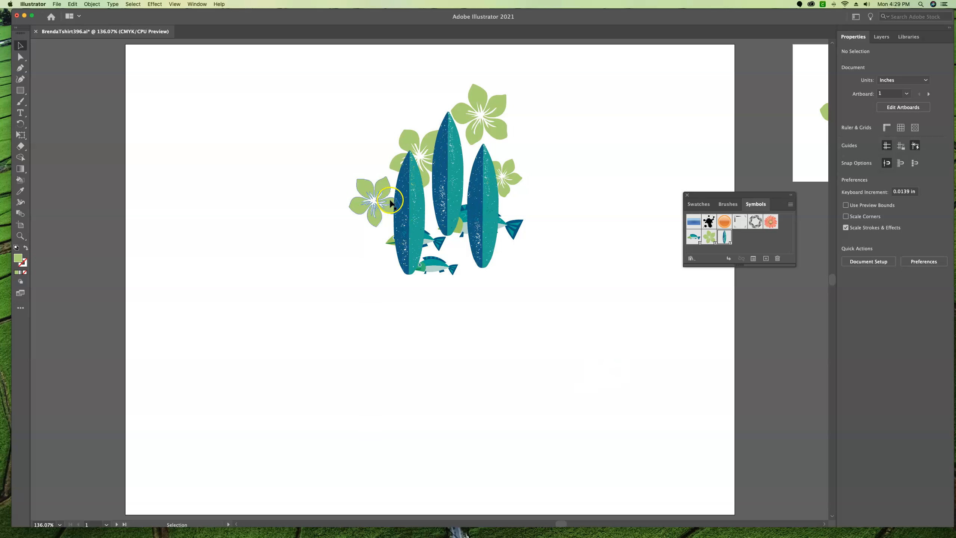
Enlarge the left, middle and right surfboards to about 2.44, 3.03 and 2.57 in high and adjust their spacing.
{"action": "left_click", "coordinate": [410, 208]}
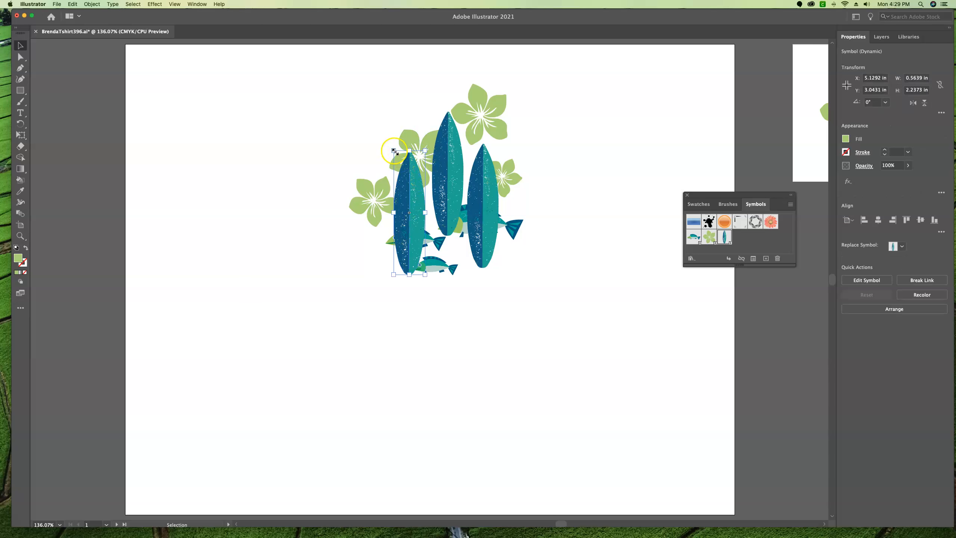
{"action": "mouse_move", "coordinate": [391, 150]}
{"action": "left_mouse_down"}
{"action": "mouse_move", "coordinate": [378, 139]}
{"action": "mouse_move", "coordinate": [409, 144]}
{"action": "left_mouse_up"}
{"action": "left_click", "coordinate": [452, 168]}
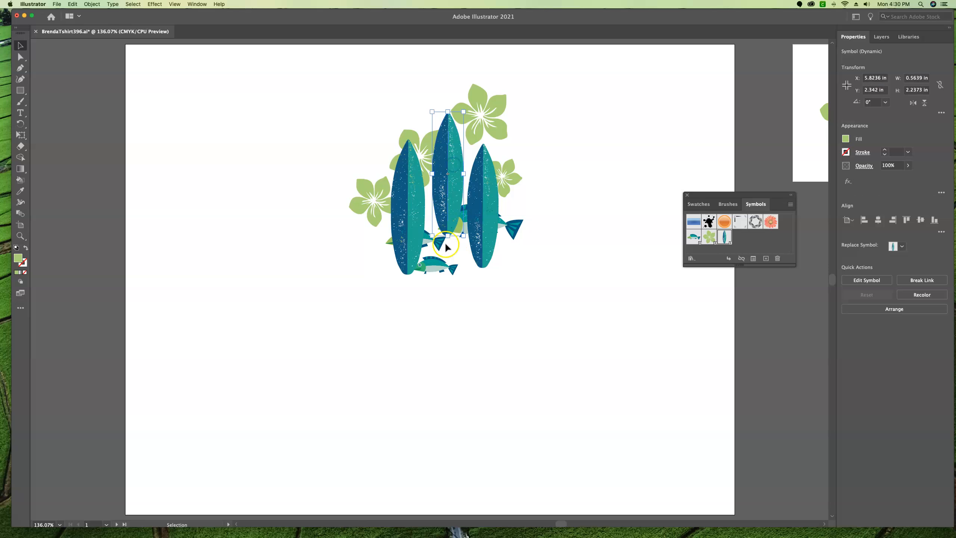
{"action": "left_click_drag", "start_coordinate": [433, 236], "coordinate": [414, 280]}
{"action": "left_click", "coordinate": [485, 225]}
{"action": "left_click_drag", "start_coordinate": [467, 145], "coordinate": [457, 123]}
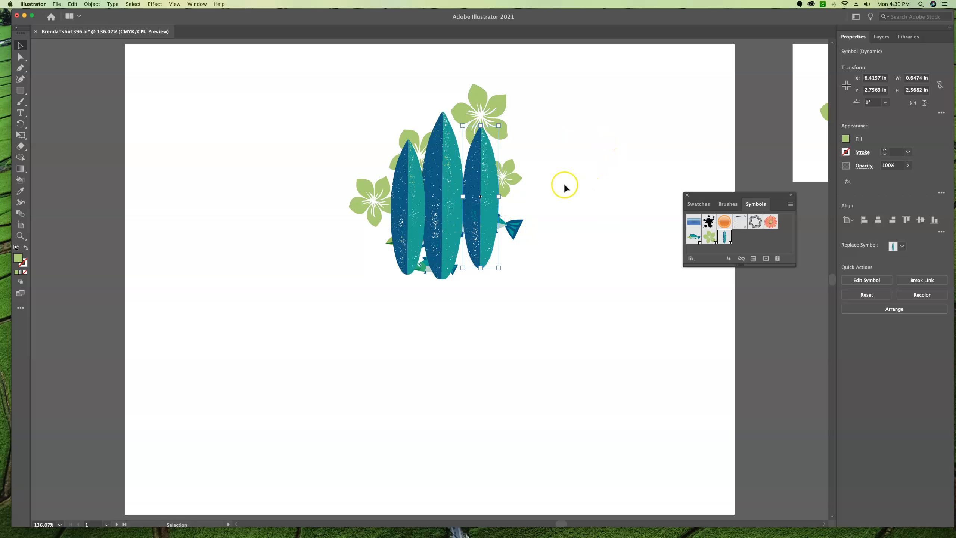
{"action": "left_click_drag", "start_coordinate": [486, 184], "coordinate": [417, 205]}
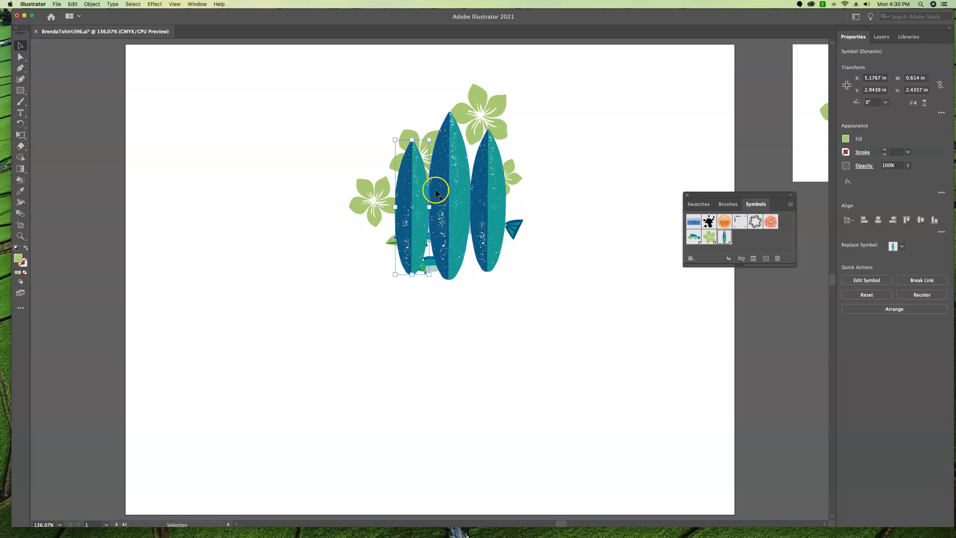
Enlarge the left surfboard to about 2.65 in and the middle one to about 3.34 in high, and nudge the left board outward.
{"action": "left_click_drag", "start_coordinate": [394, 139], "coordinate": [374, 127]}
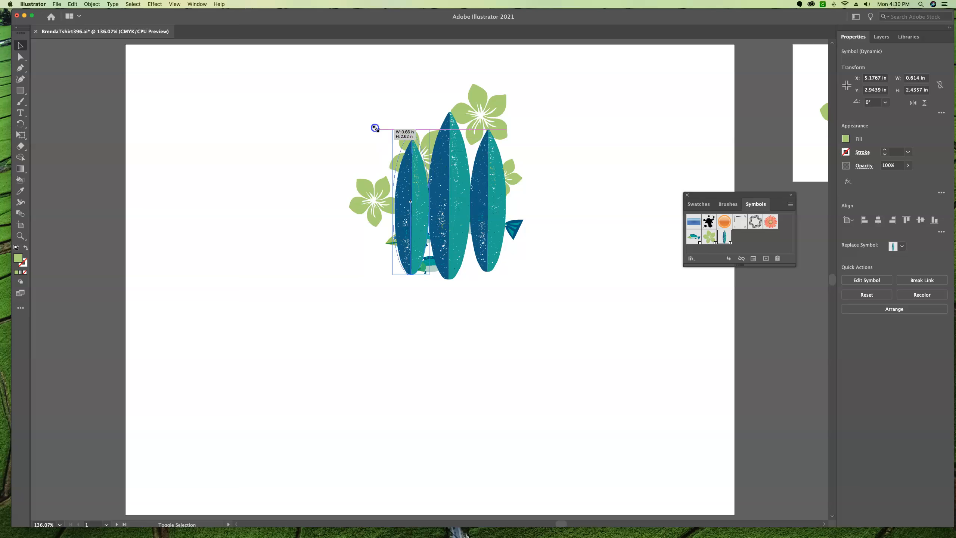
{"action": "left_click", "coordinate": [483, 148]}
{"action": "left_click_drag", "start_coordinate": [507, 130], "coordinate": [516, 127]}
{"action": "left_click", "coordinate": [445, 126]}
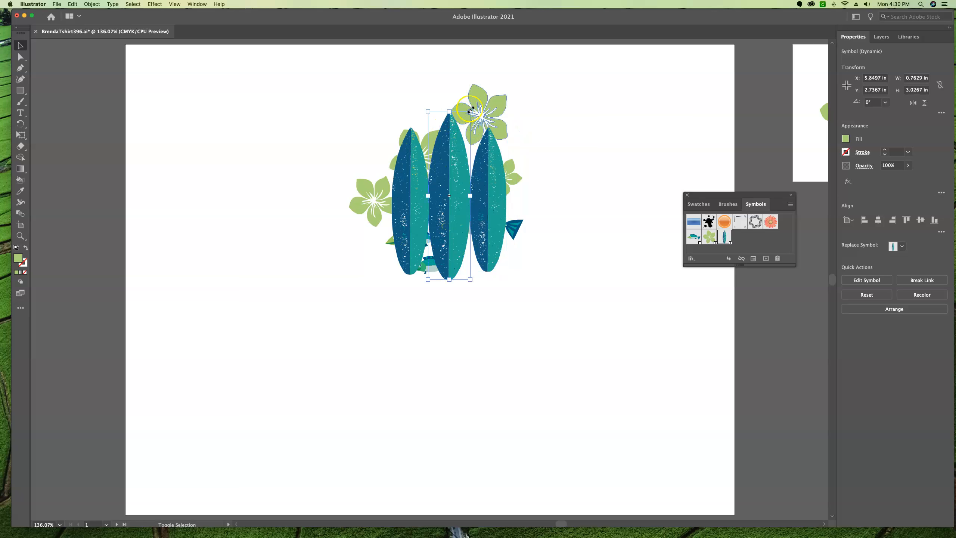
{"action": "left_click_drag", "start_coordinate": [427, 111], "coordinate": [424, 94]}
{"action": "left_click_drag", "start_coordinate": [419, 210], "coordinate": [412, 211]}
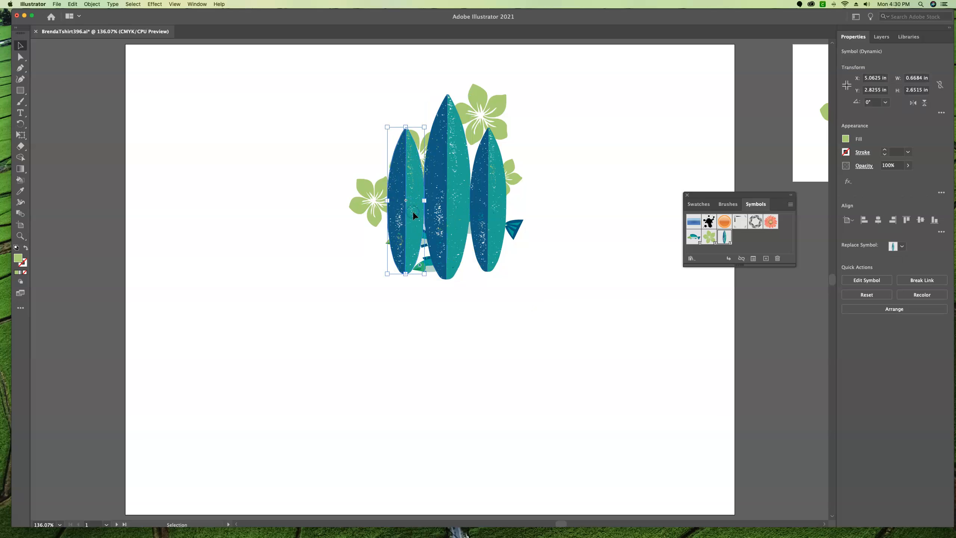
{"action": "left_click", "coordinate": [422, 346]}
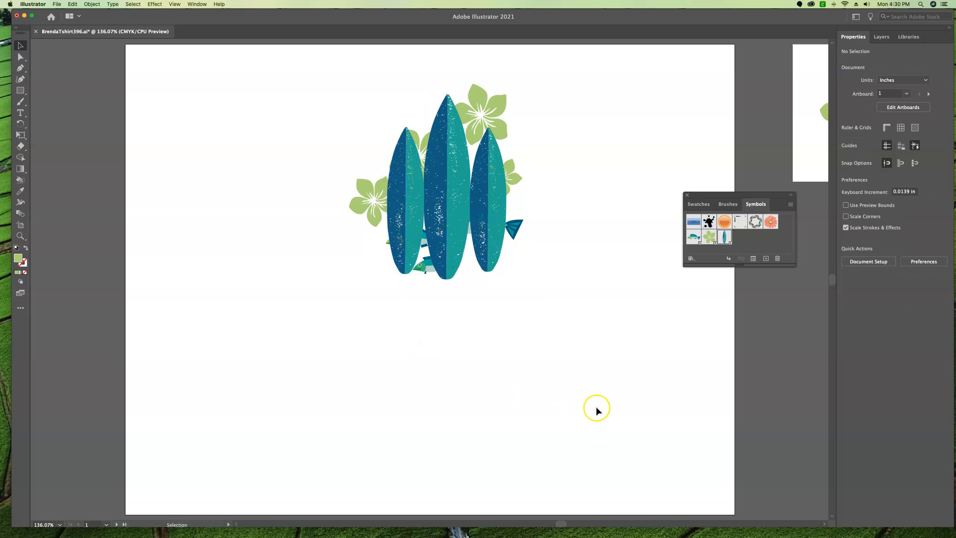
Break the middle surfboard's link to its symbol.
{"action": "scroll", "coordinate": [596, 408], "scroll_direction": "left", "scroll_amount": 3}
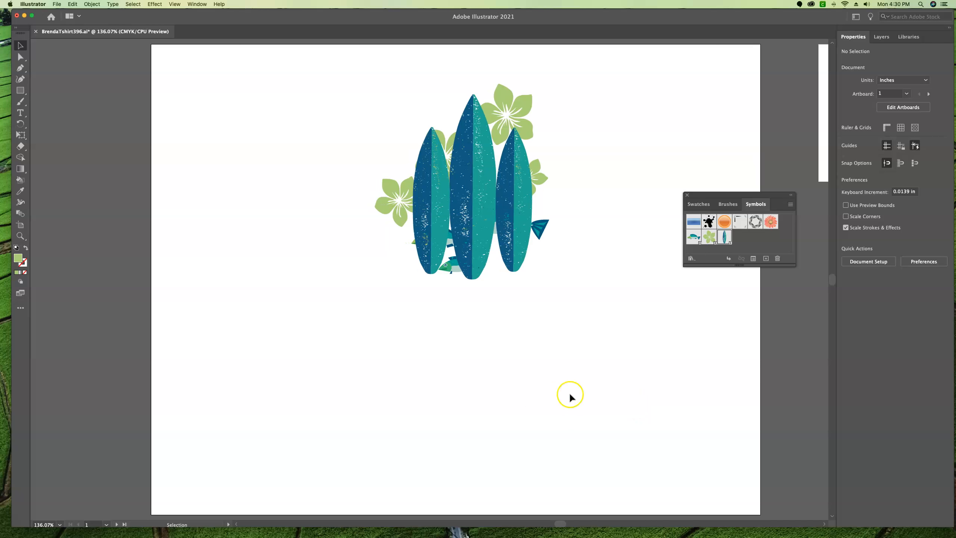
{"action": "left_click", "coordinate": [475, 249]}
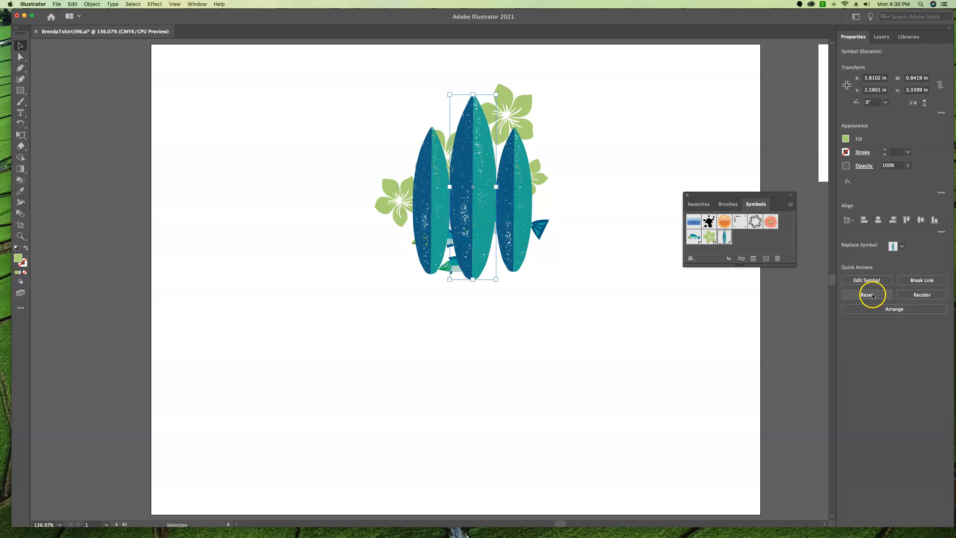
{"action": "left_click", "coordinate": [925, 281]}
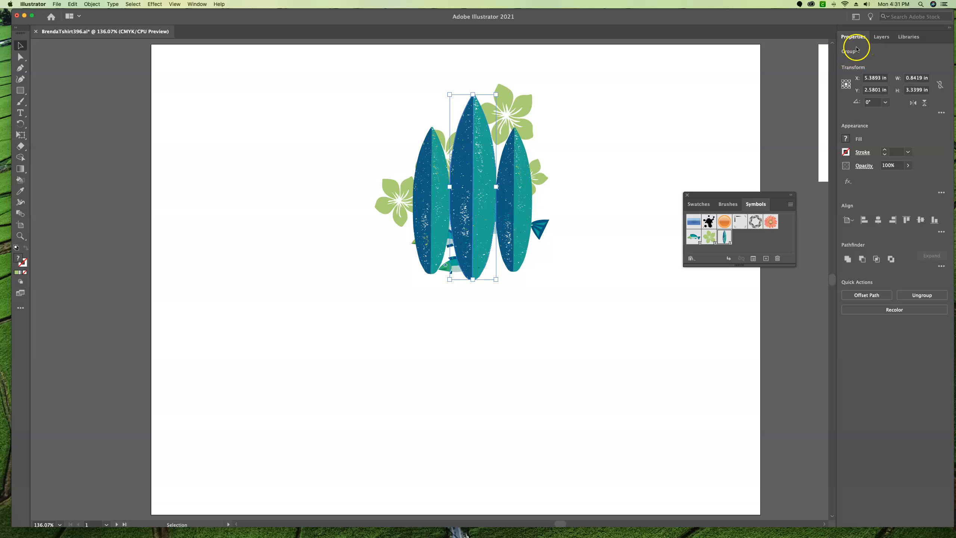
Lower the nose anchor points of the middle surfboard with Direct Selection, making the board about 3.16 in high.
{"action": "key", "text": "a"}
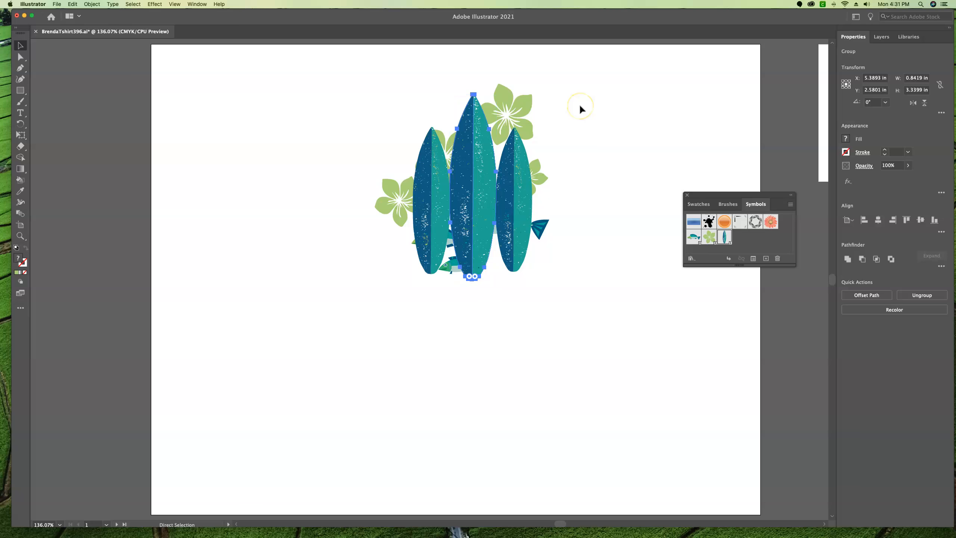
{"action": "key", "text": "super+equal"}
{"action": "key", "text": "super+equal"}
{"action": "key", "text": "v"}
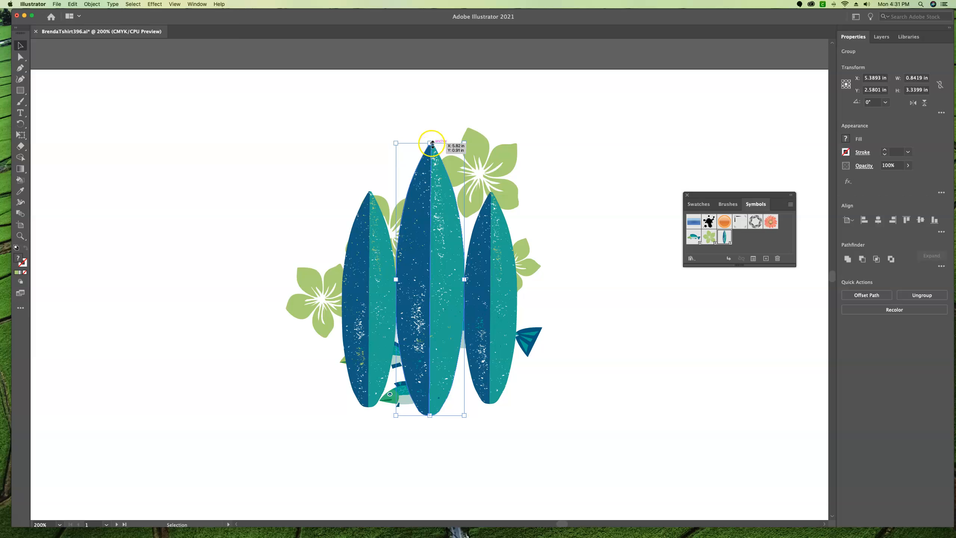
{"action": "left_click", "coordinate": [547, 153]}
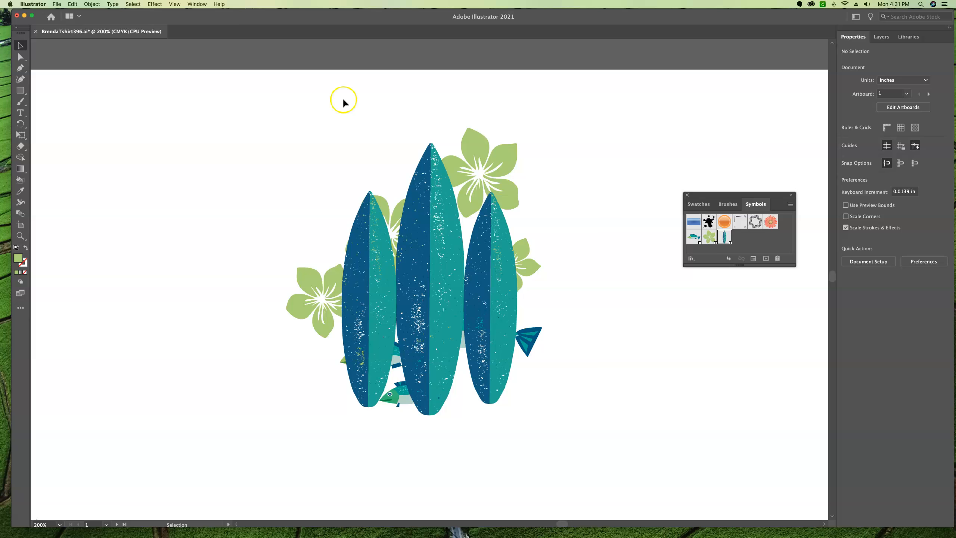
{"action": "left_click", "coordinate": [20, 57]}
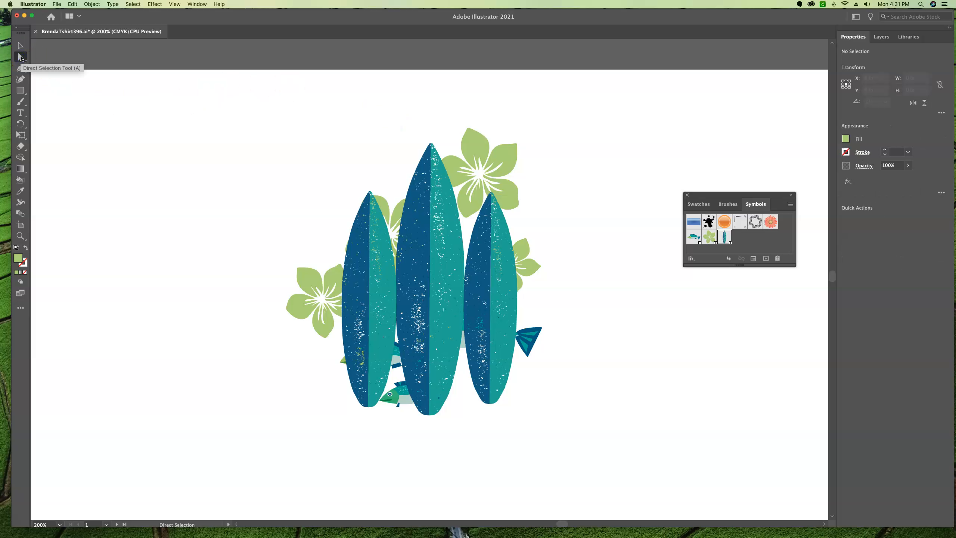
{"action": "left_click_drag", "start_coordinate": [403, 129], "coordinate": [451, 163]}
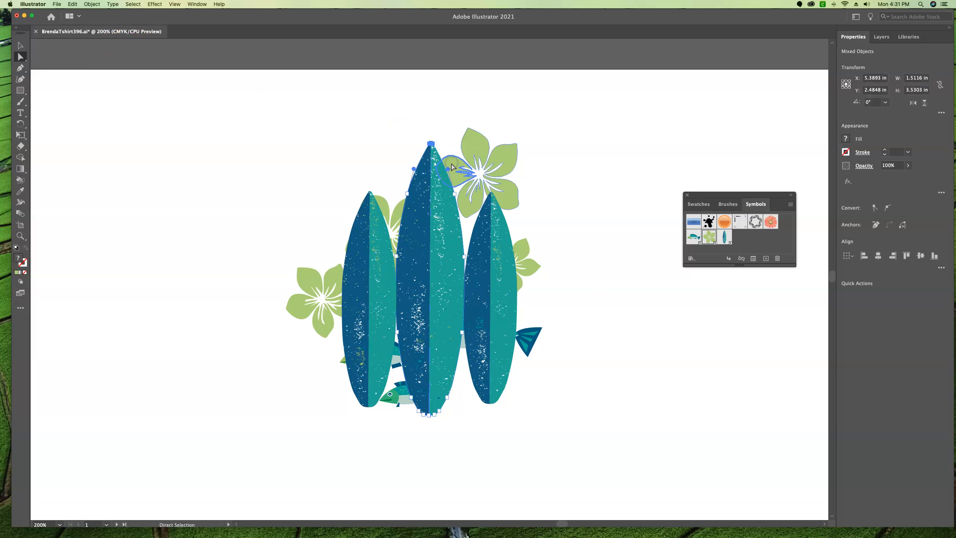
{"action": "left_click", "coordinate": [621, 196]}
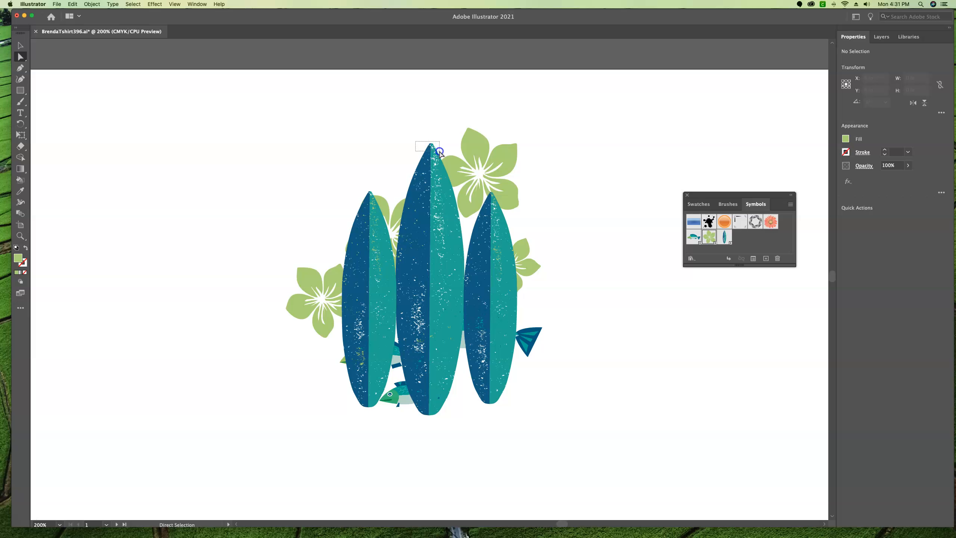
{"action": "left_click_drag", "start_coordinate": [443, 154], "coordinate": [441, 152]}
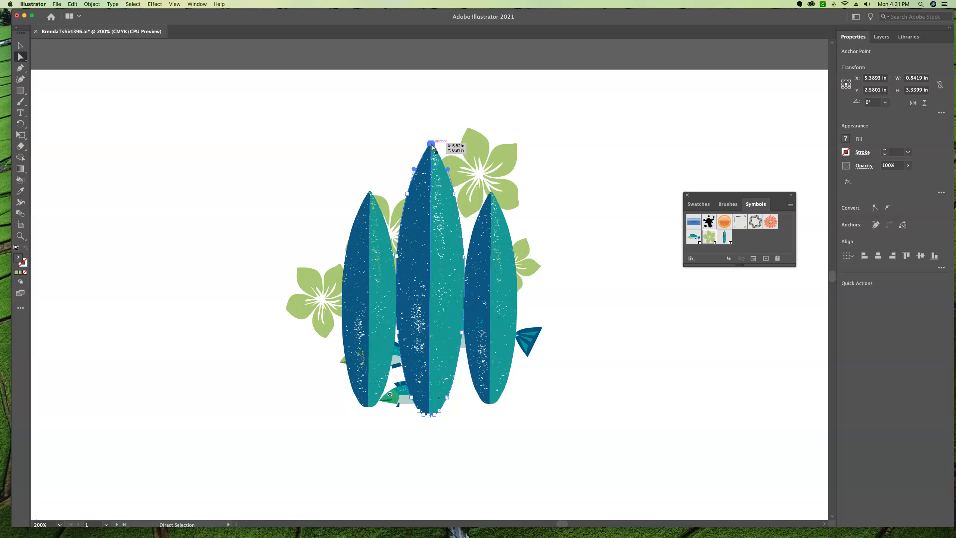
{"action": "left_click_drag", "start_coordinate": [431, 143], "coordinate": [432, 160]}
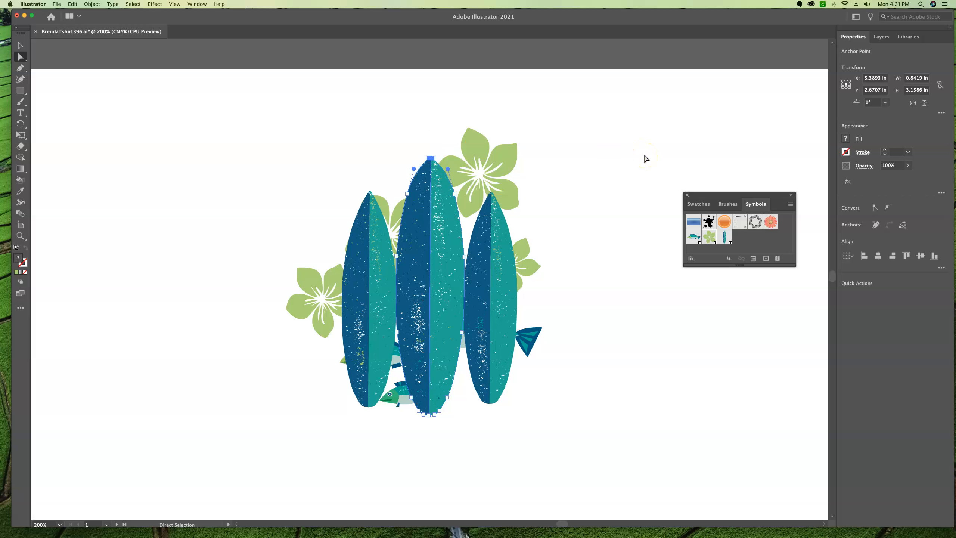
{"action": "left_click", "coordinate": [585, 147]}
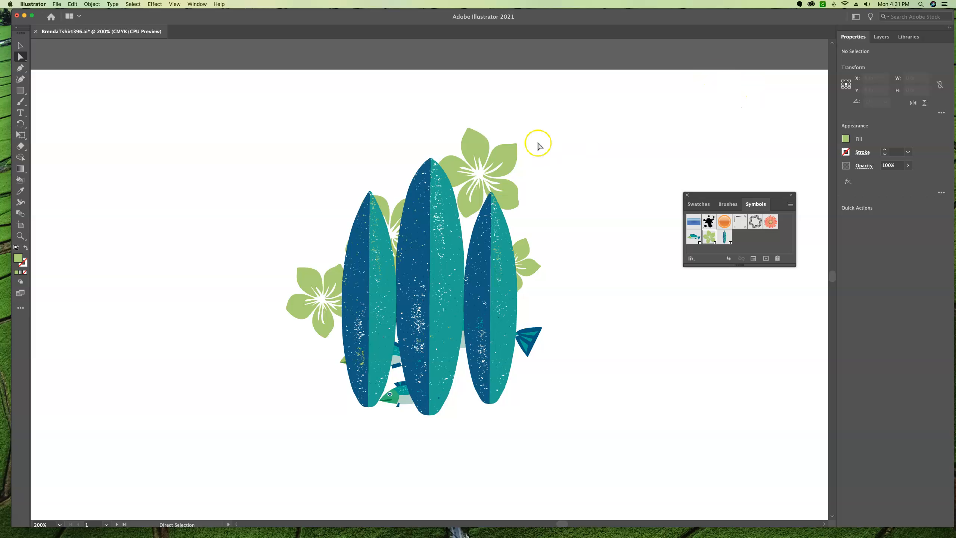
Select the three surfboards together and send them to the back, behind the flowers and fish.
{"action": "left_click", "coordinate": [362, 248]}
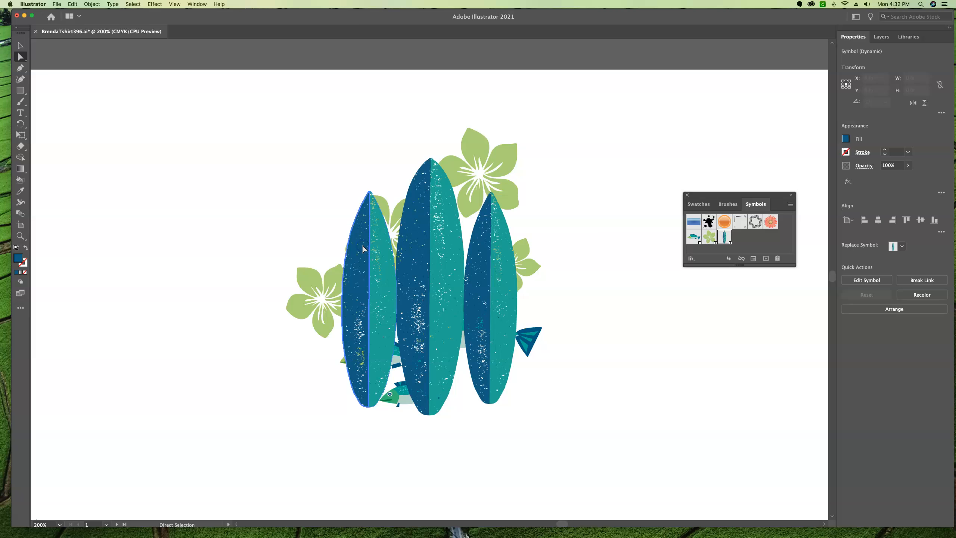
{"action": "left_click", "coordinate": [418, 274], "text": "shift"}
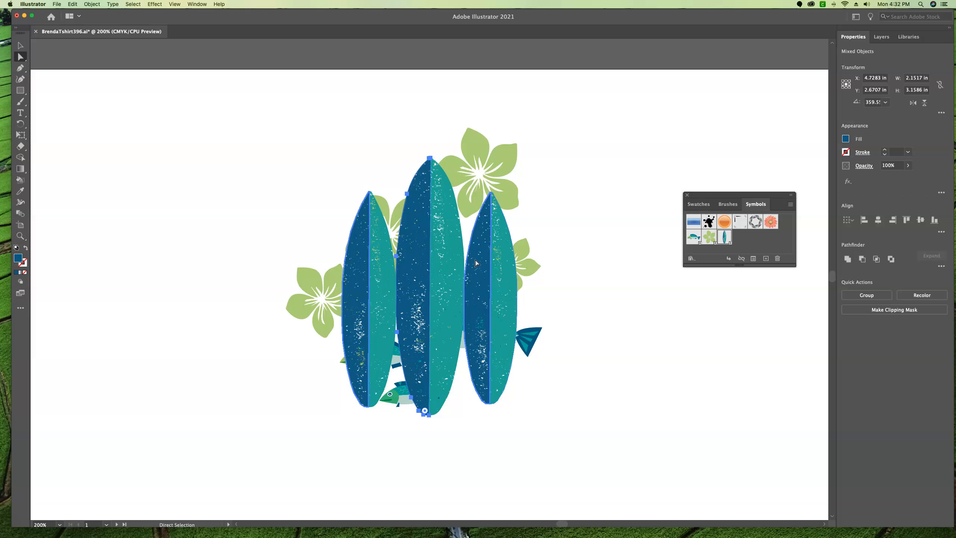
{"action": "left_click", "coordinate": [86, 5]}
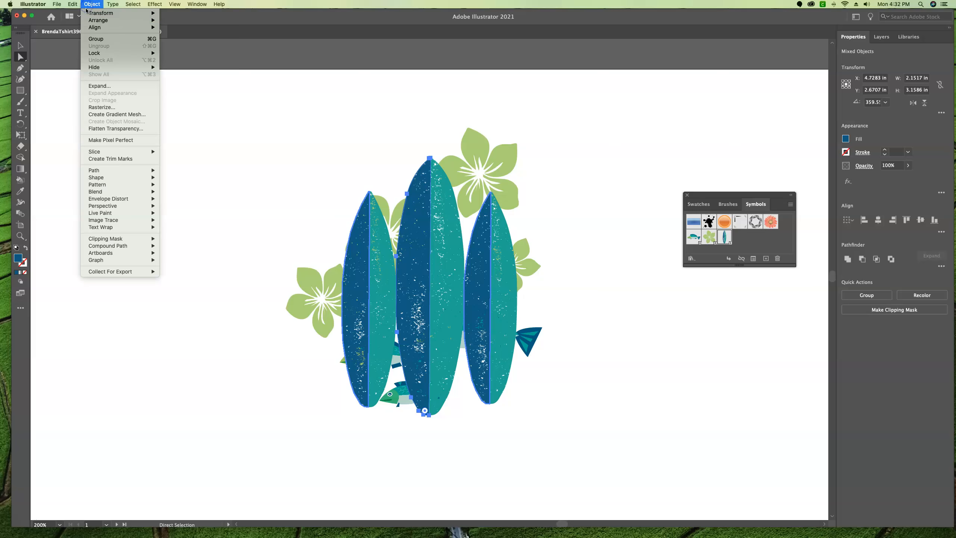
{"action": "mouse_move", "coordinate": [113, 19]}
{"action": "left_click", "coordinate": [199, 44]}
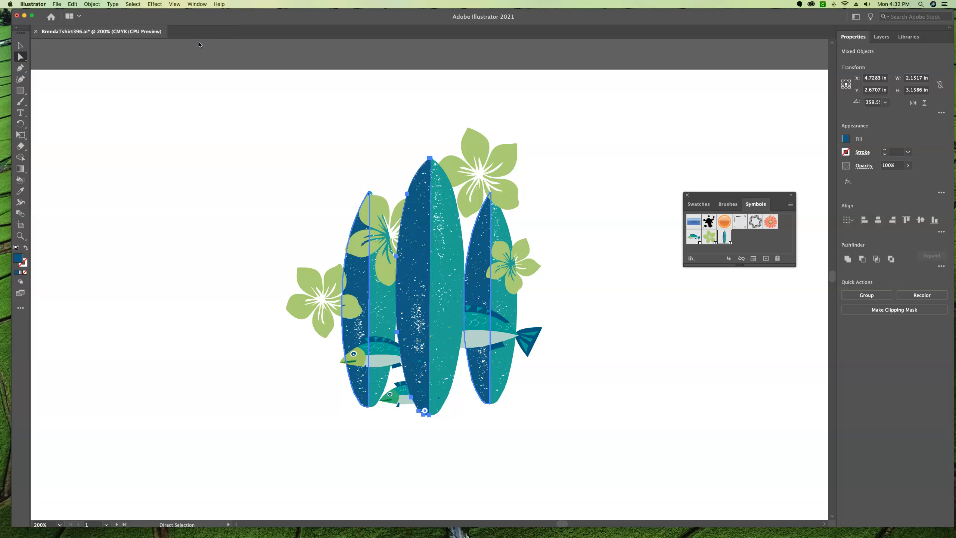
{"action": "left_click", "coordinate": [92, 4]}
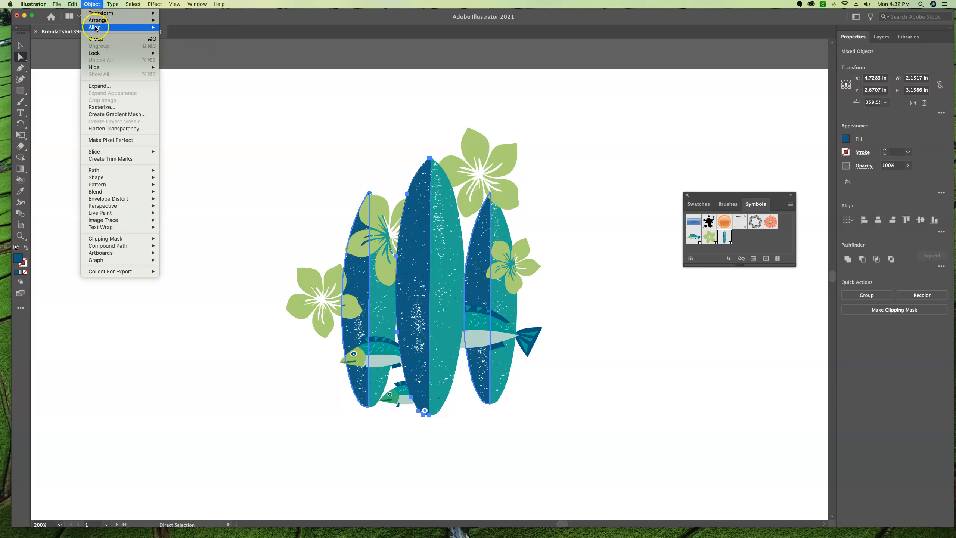
{"action": "mouse_move", "coordinate": [134, 21]}
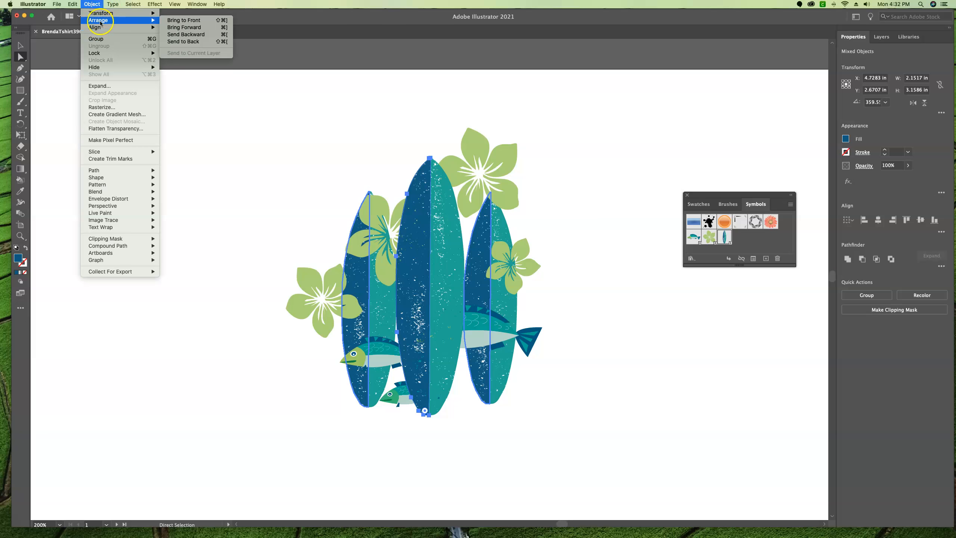
{"action": "left_click", "coordinate": [184, 41]}
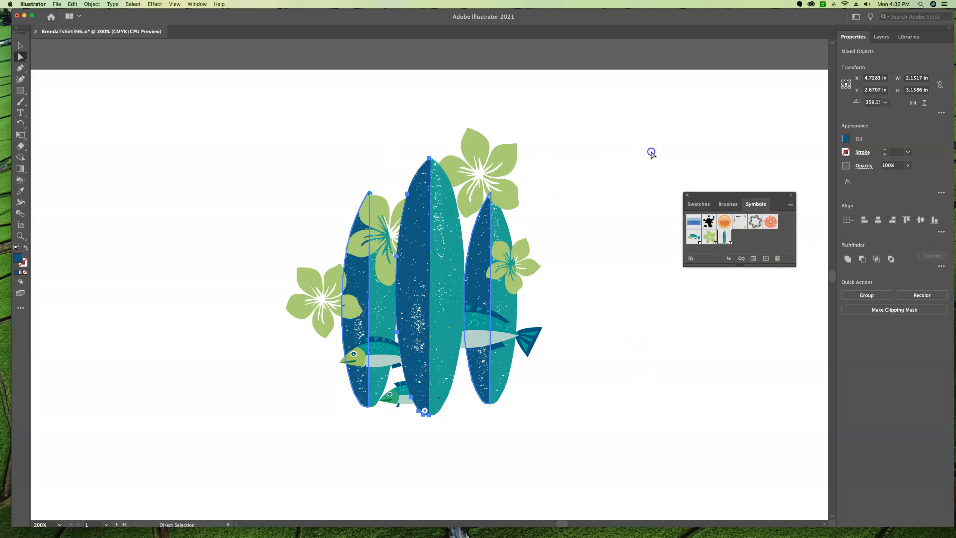
Try to send the left surfboard and the middle surfboard's dark blue half to the back, one at a time, with Direct Selection.
{"action": "left_click", "coordinate": [369, 291]}
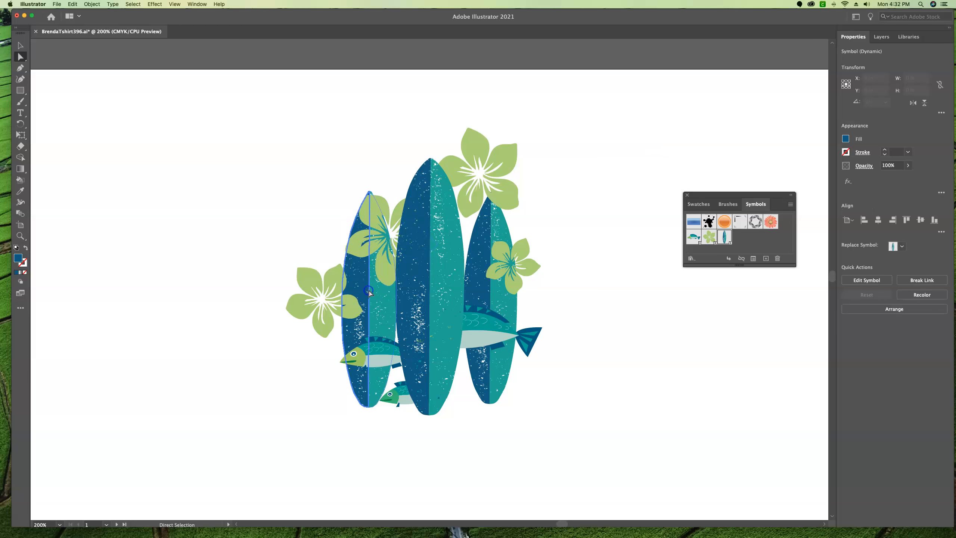
{"action": "left_click", "coordinate": [100, 6]}
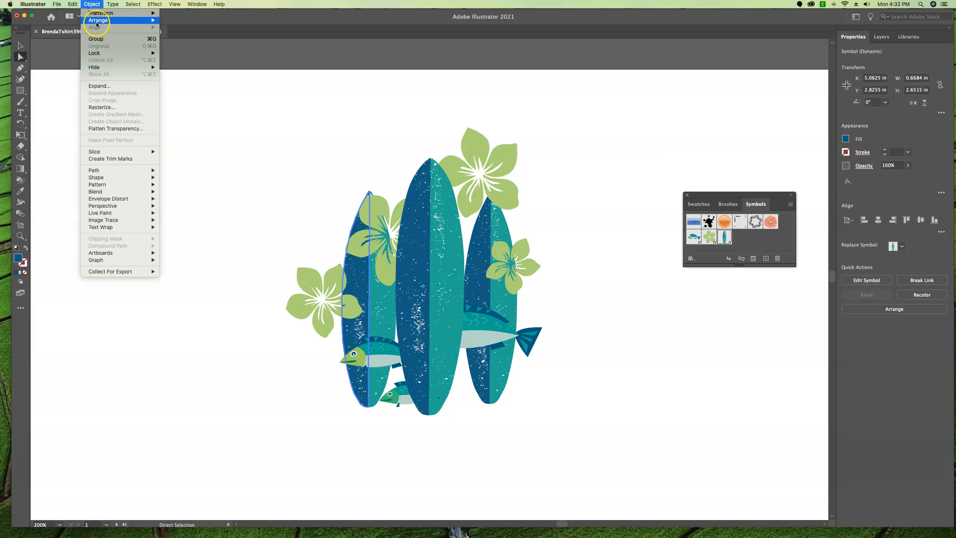
{"action": "mouse_move", "coordinate": [103, 20]}
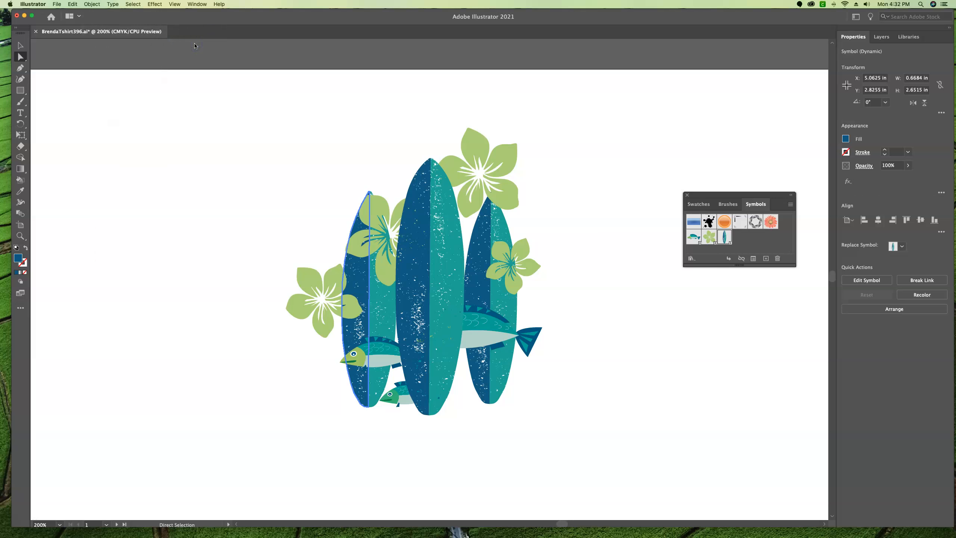
{"action": "left_click", "coordinate": [428, 170]}
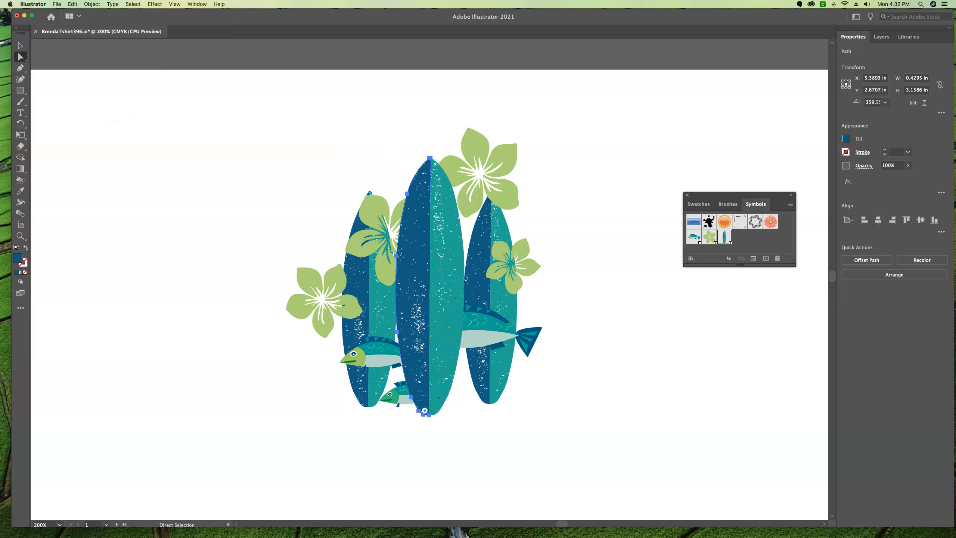
{"action": "left_click", "coordinate": [92, 4]}
{"action": "mouse_move", "coordinate": [98, 20]}
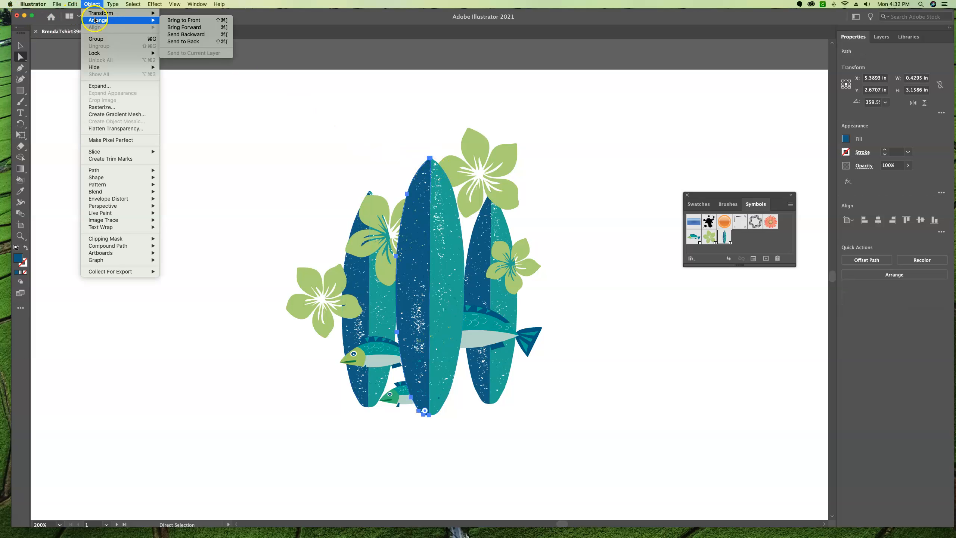
{"action": "left_click", "coordinate": [210, 43]}
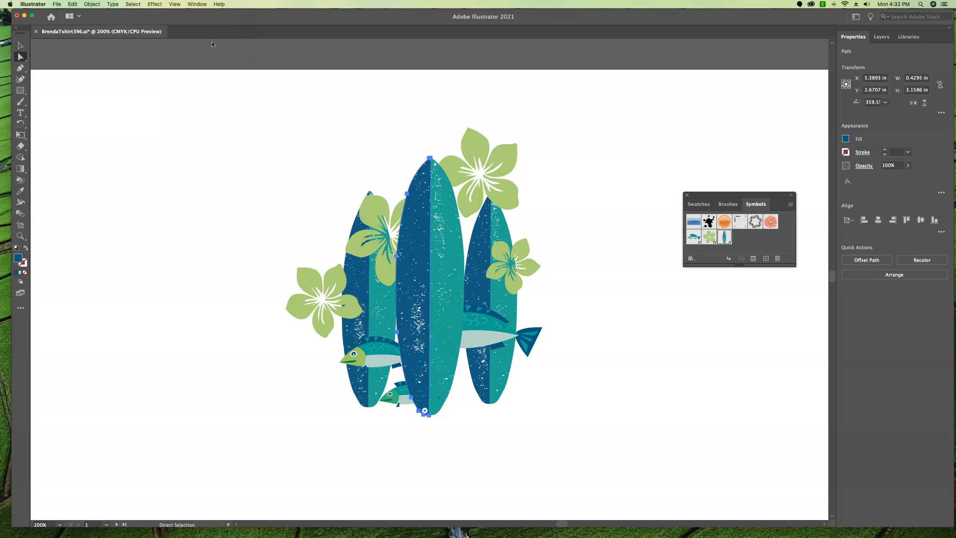
{"action": "left_click", "coordinate": [481, 221]}
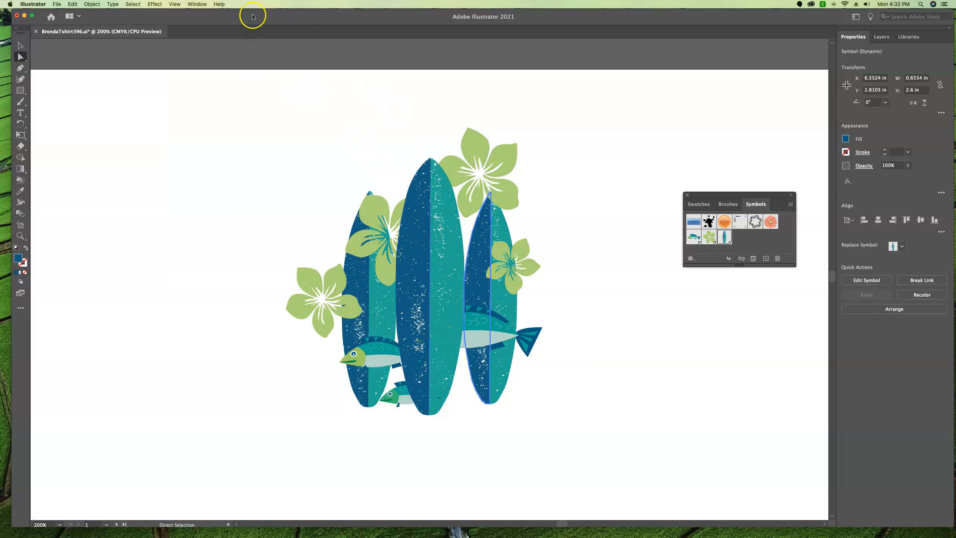
{"action": "left_click", "coordinate": [502, 389]}
{"action": "left_click", "coordinate": [537, 407]}
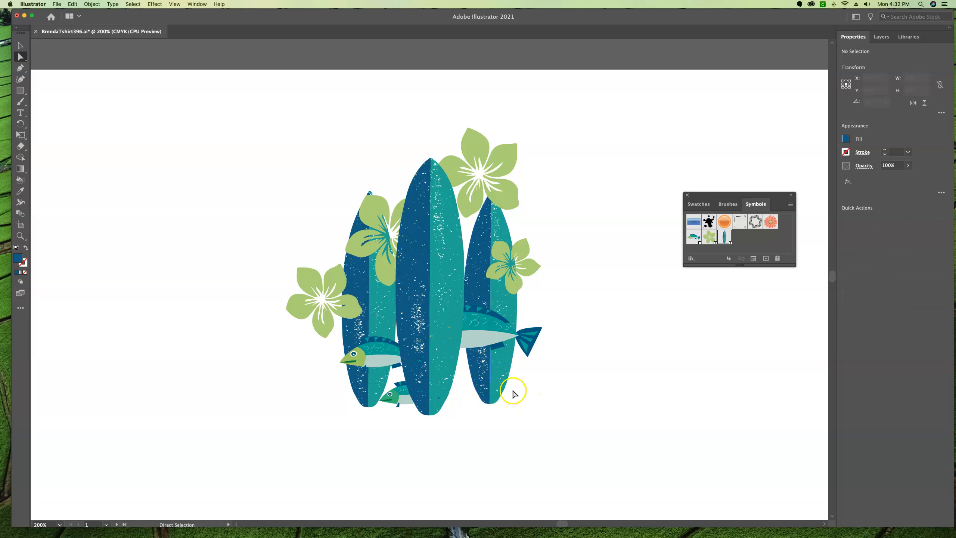
{"action": "left_click", "coordinate": [368, 290]}
{"action": "left_click", "coordinate": [383, 296]}
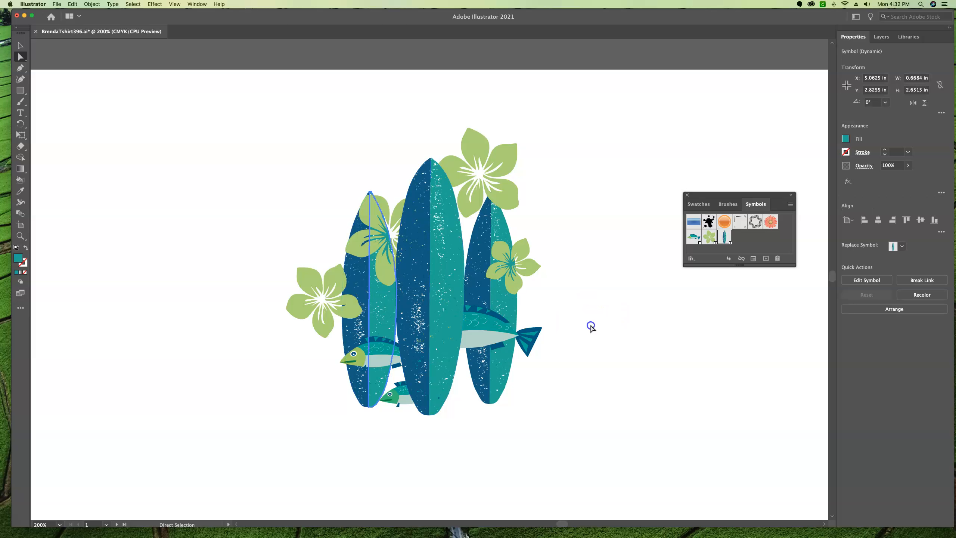
{"action": "left_click", "coordinate": [589, 326]}
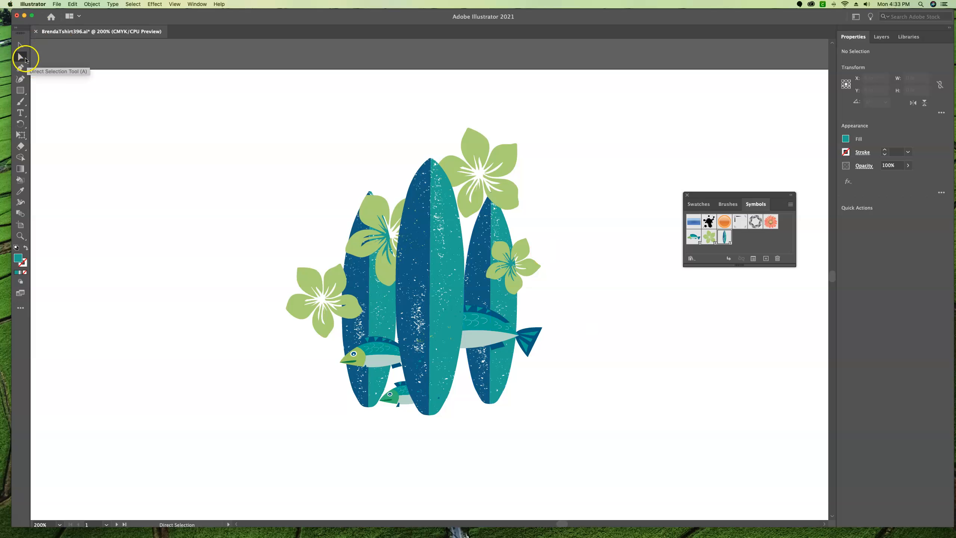
Select the three whole surfboards with the Selection tool and send them to the back, behind the flowers and fish.
{"action": "left_click", "coordinate": [20, 45]}
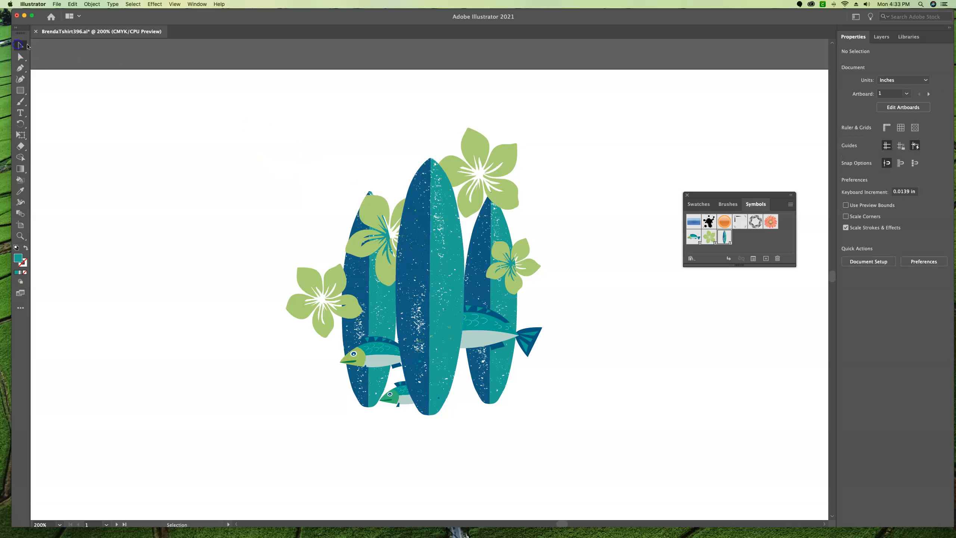
{"action": "left_click", "coordinate": [377, 313]}
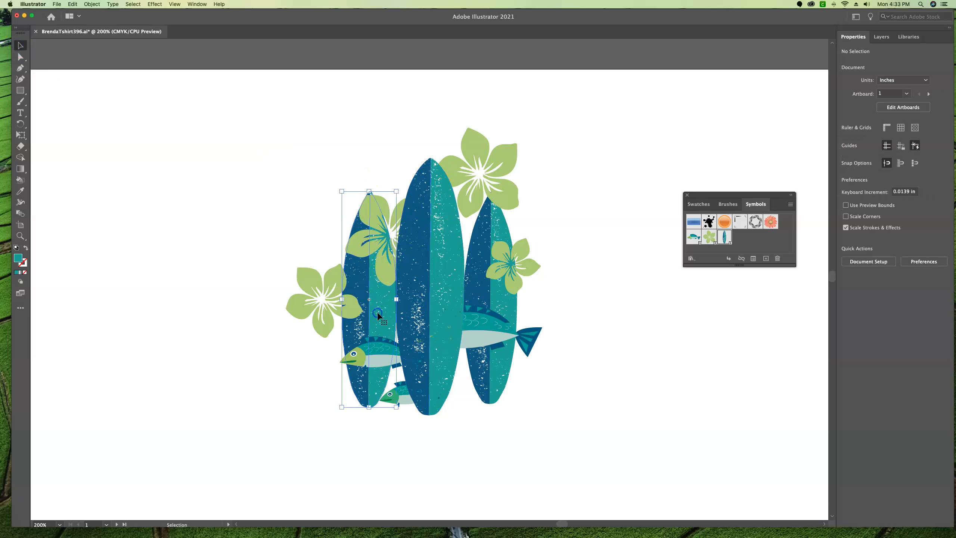
{"action": "left_click", "coordinate": [435, 287], "text": "shift"}
{"action": "left_click", "coordinate": [477, 286], "text": "shift"}
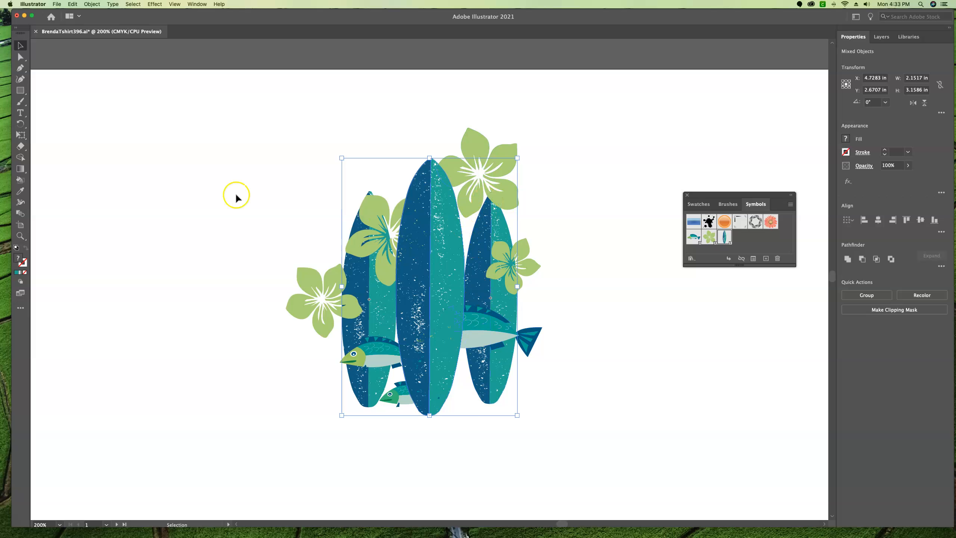
{"action": "left_click", "coordinate": [97, 6]}
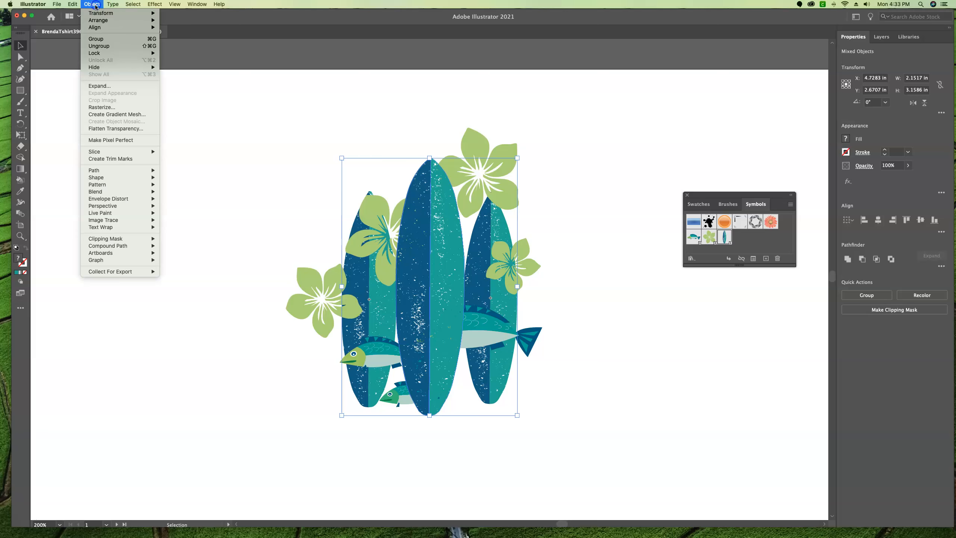
{"action": "mouse_move", "coordinate": [103, 19]}
{"action": "left_click", "coordinate": [174, 42]}
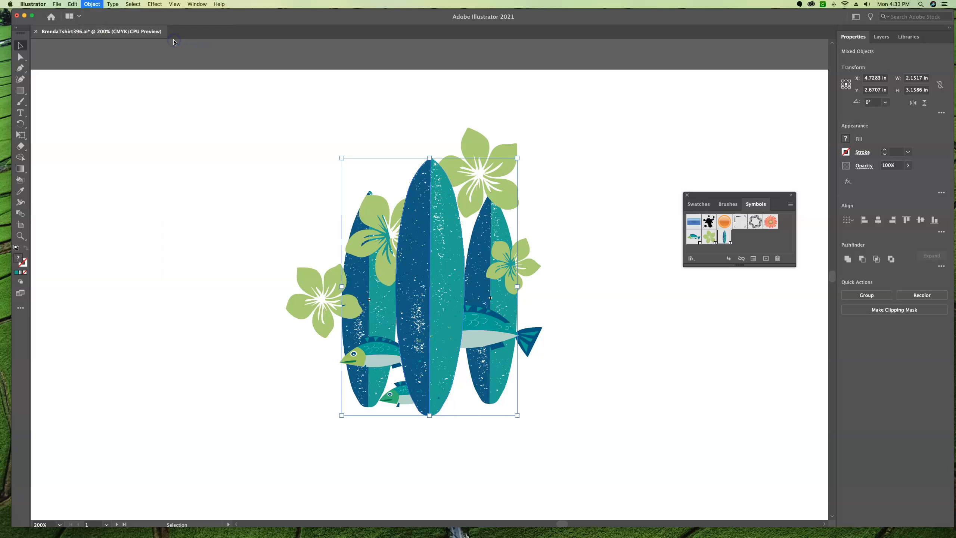
{"action": "left_click", "coordinate": [629, 450]}
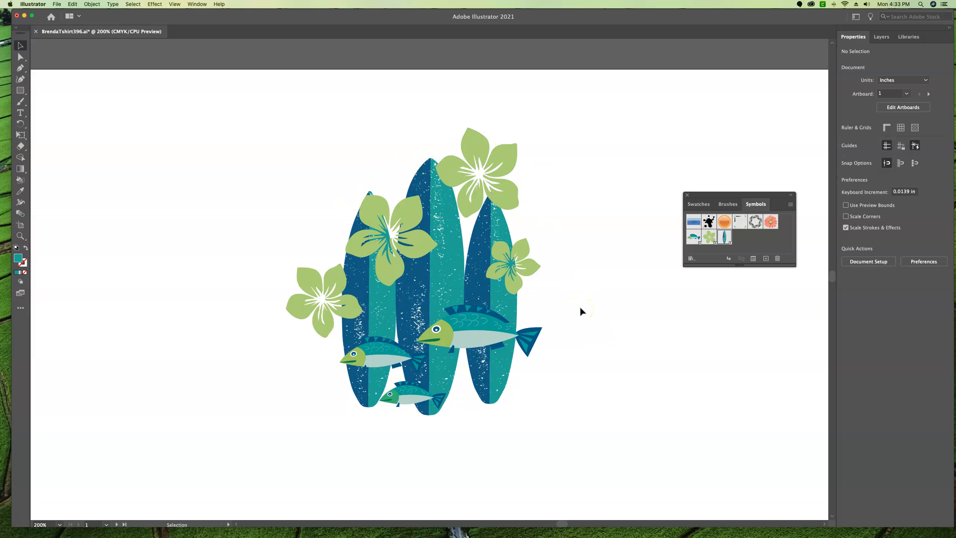
Group the three surfboards together.
{"action": "left_click", "coordinate": [371, 305]}
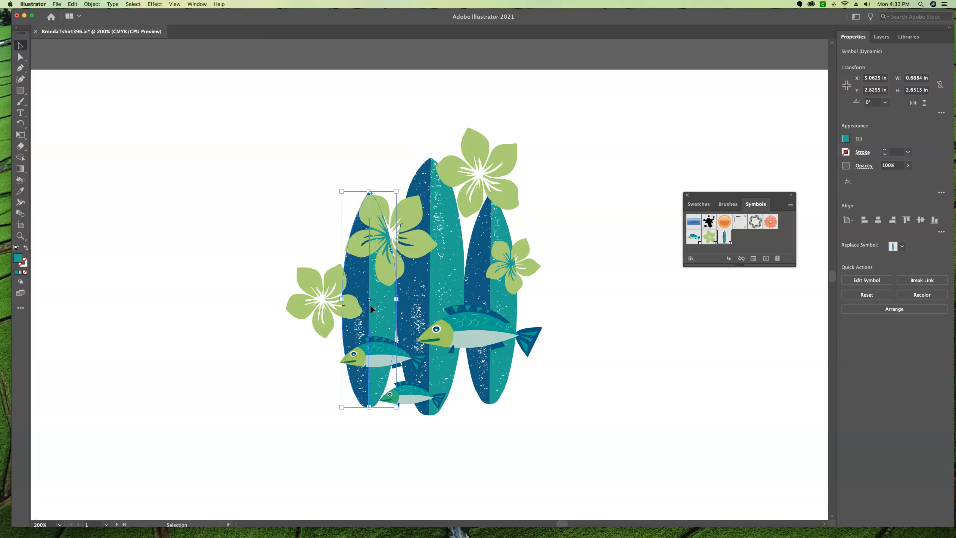
{"action": "left_click", "coordinate": [443, 305], "text": "shift"}
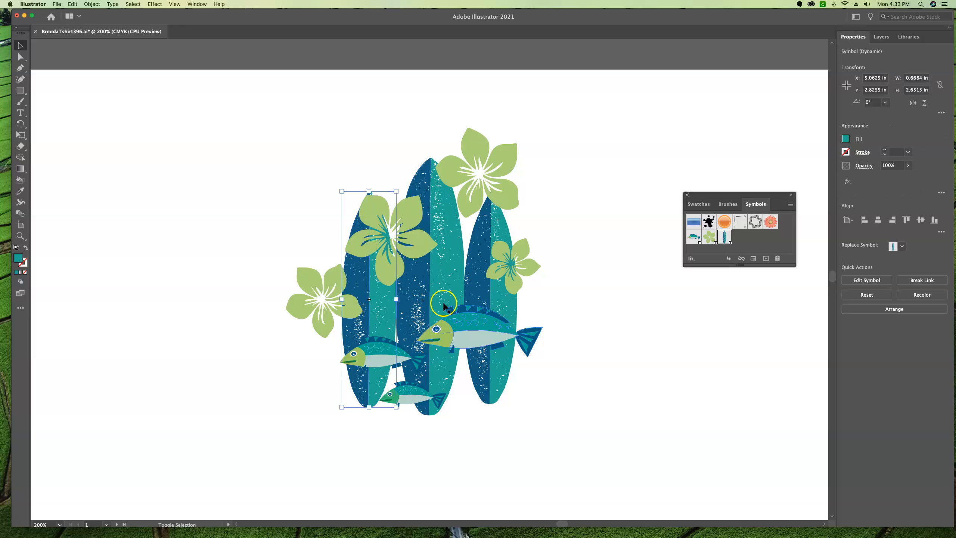
{"action": "left_click", "coordinate": [477, 283], "text": "shift"}
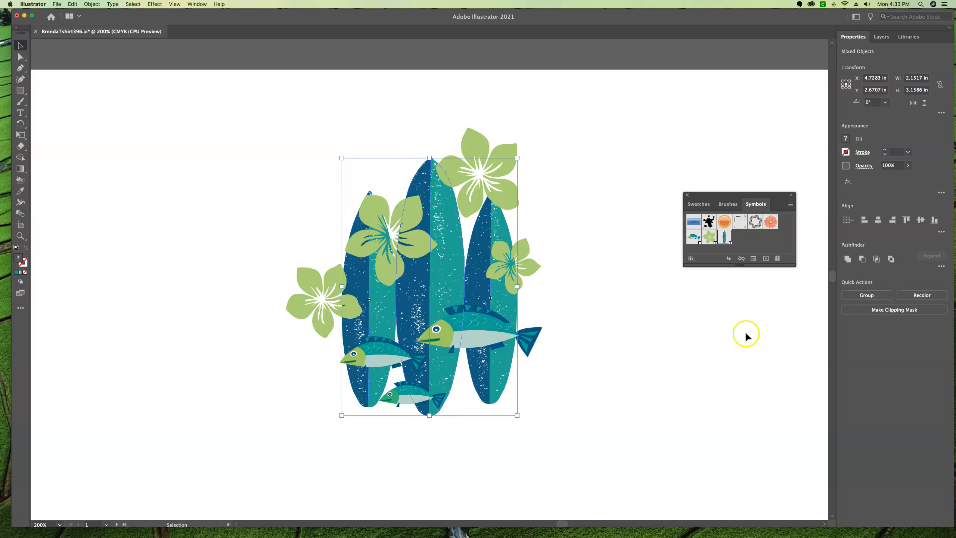
{"action": "left_click", "coordinate": [872, 296]}
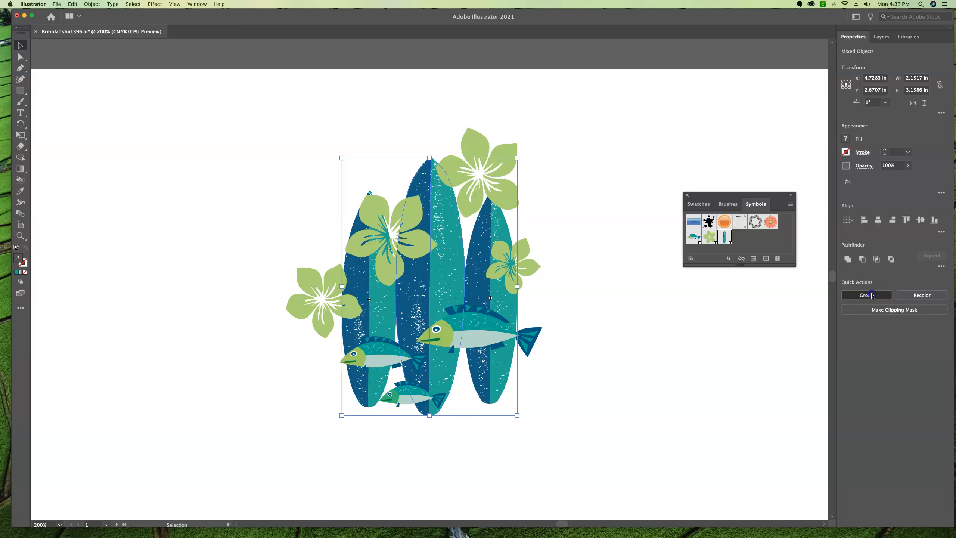
{"action": "left_click", "coordinate": [692, 392]}
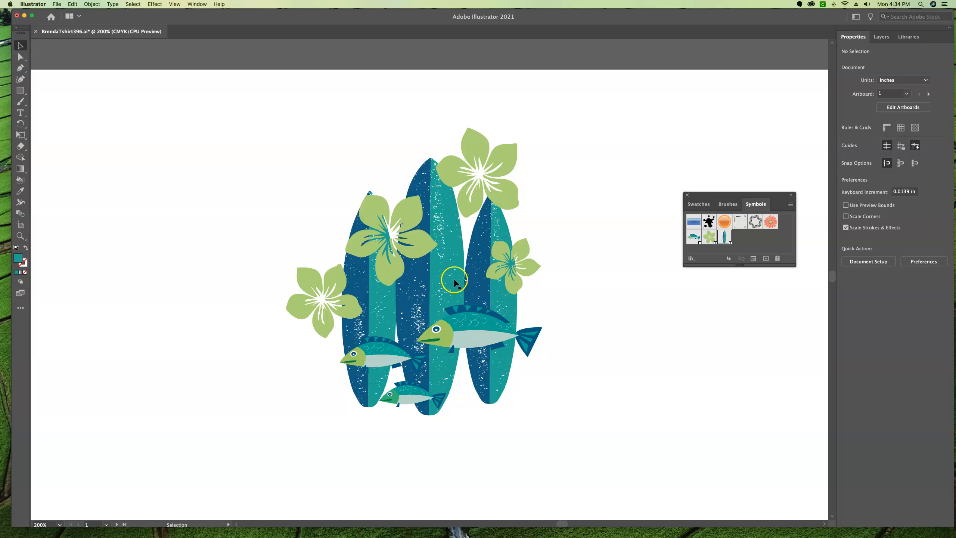
Replace the smallest fish, at the base of the middle surfboard, with the green flower symbol.
{"action": "left_click", "coordinate": [393, 384]}
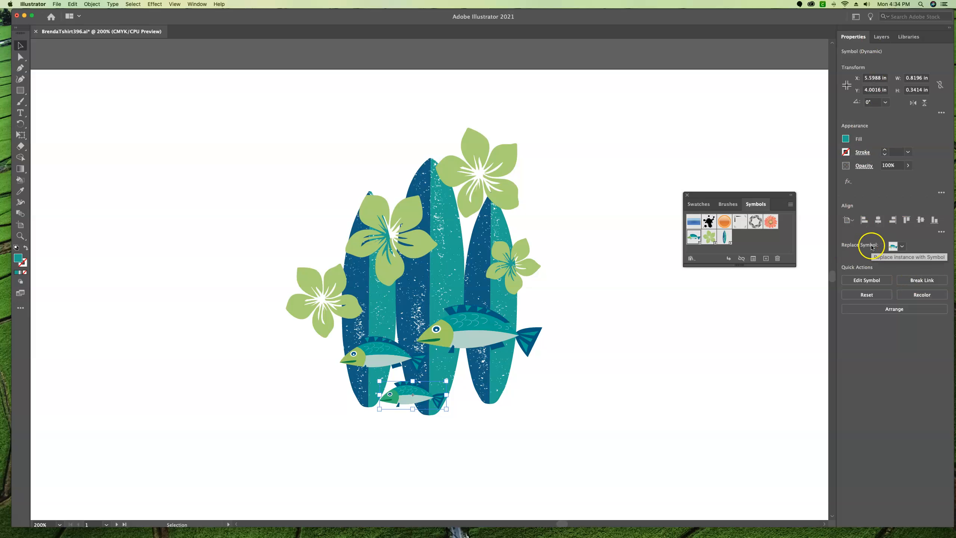
{"action": "left_click", "coordinate": [903, 248]}
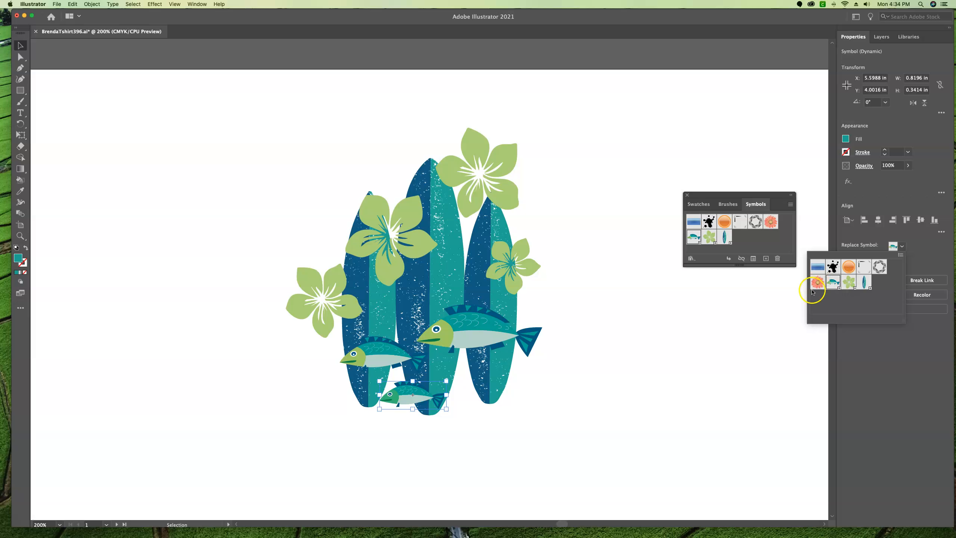
{"action": "left_click", "coordinate": [848, 282]}
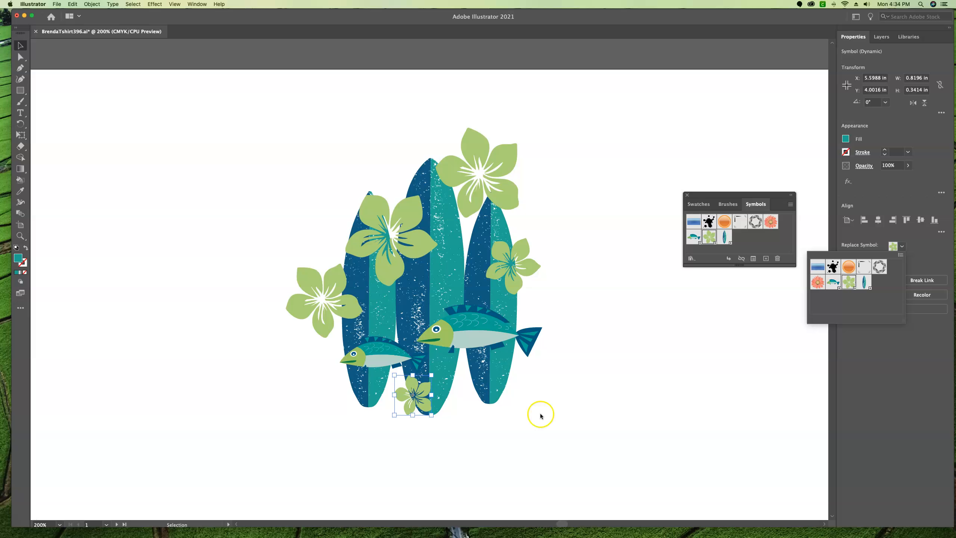
Replace the small flower at the base of the middle surfboard with the fish symbol.
{"action": "left_click", "coordinate": [421, 398]}
{"action": "left_click", "coordinate": [925, 243]}
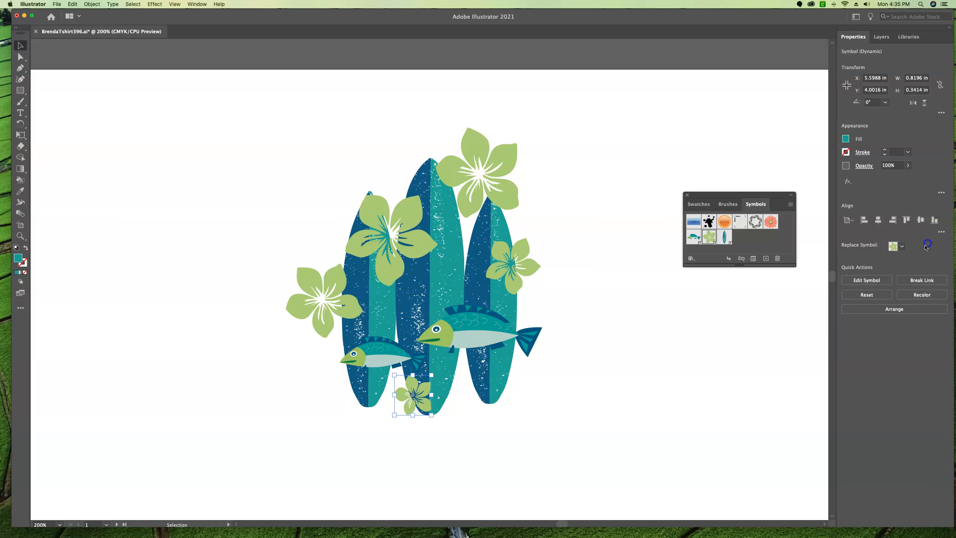
{"action": "left_click", "coordinate": [903, 247]}
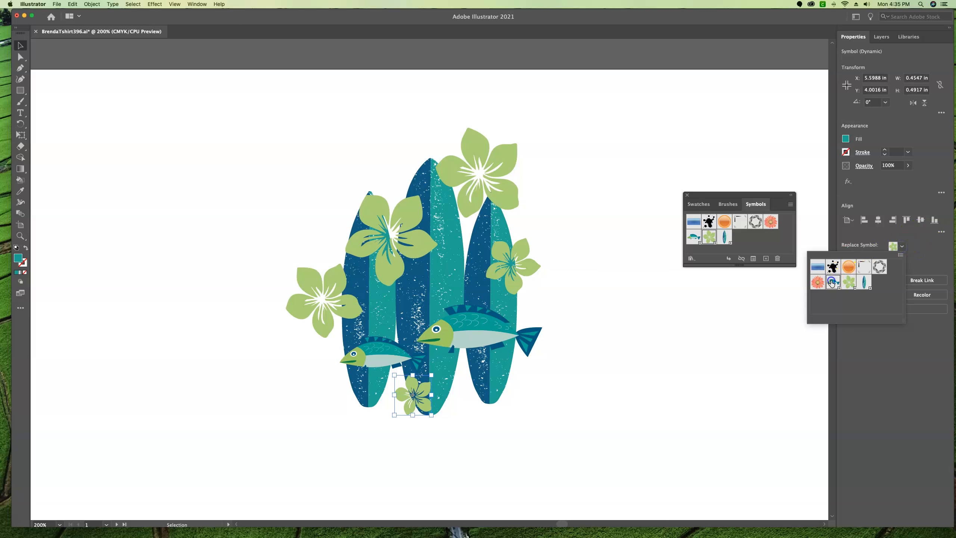
{"action": "left_click", "coordinate": [832, 281]}
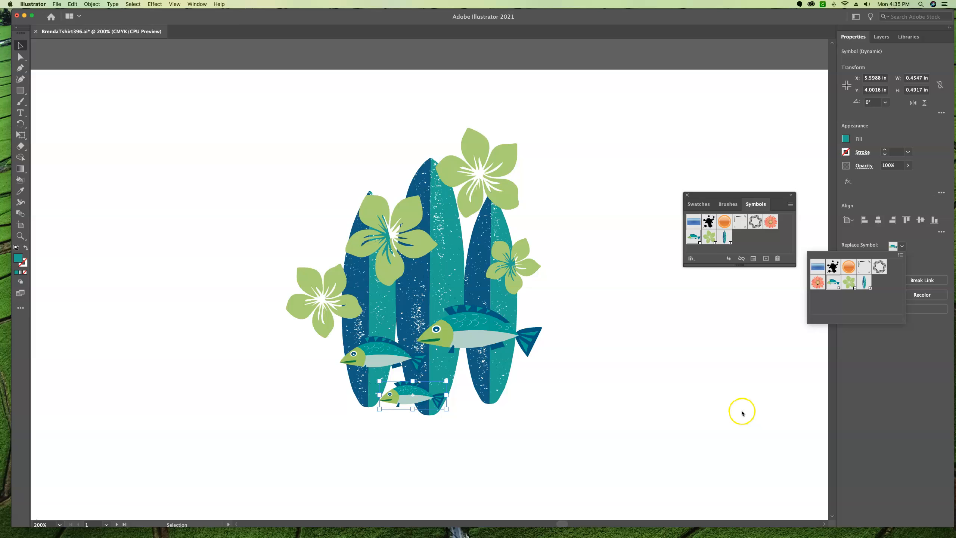
{"action": "left_click", "coordinate": [664, 404]}
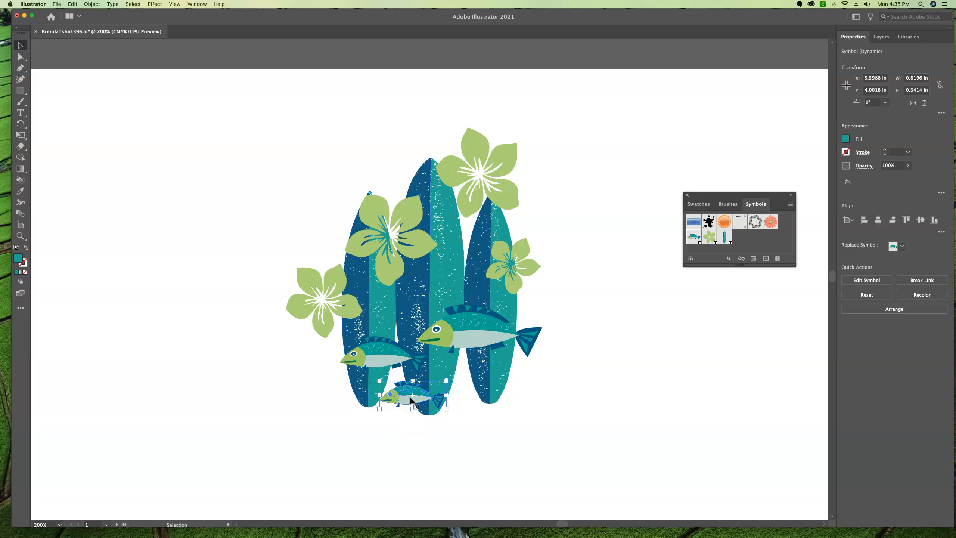
Select all fish that are instances of the same symbol and group them.
{"action": "left_click", "coordinate": [136, 5]}
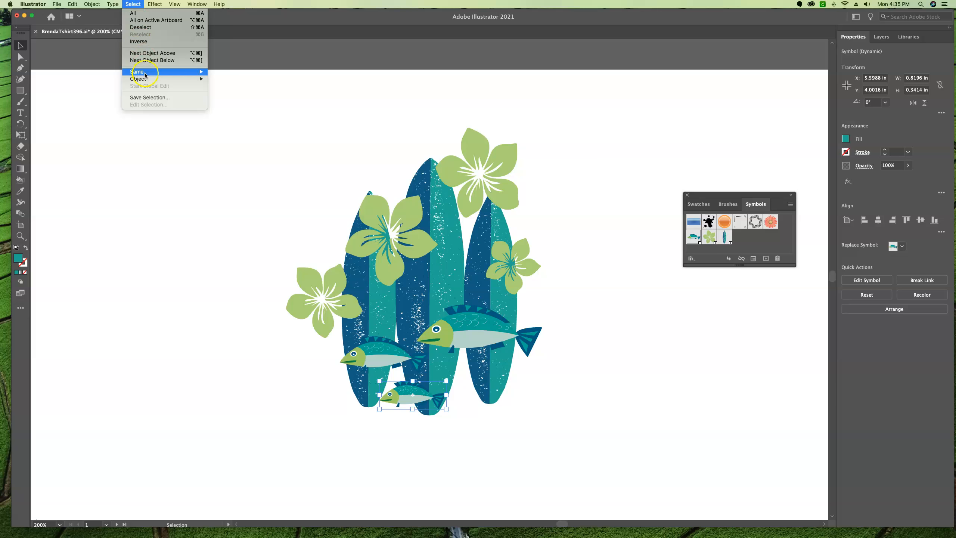
{"action": "mouse_move", "coordinate": [162, 72]}
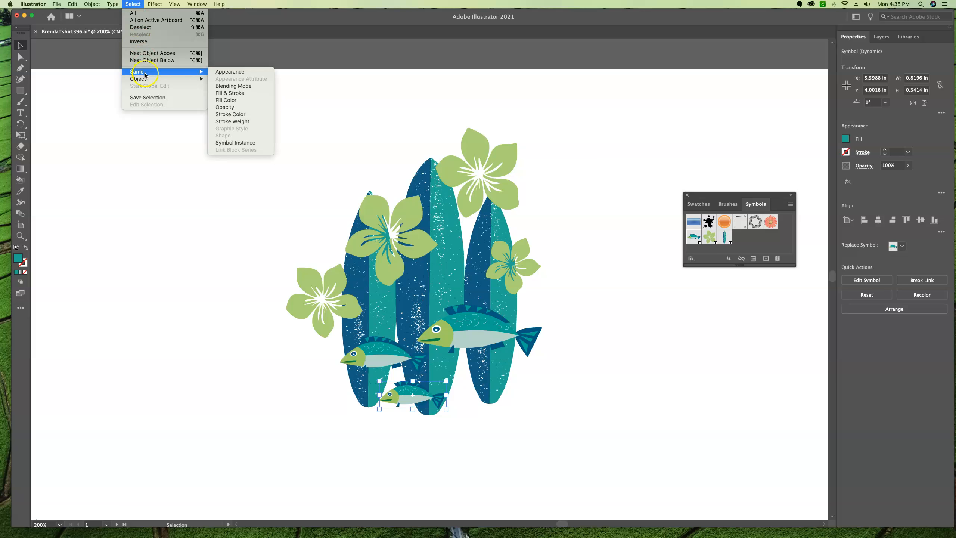
{"action": "left_click", "coordinate": [242, 142]}
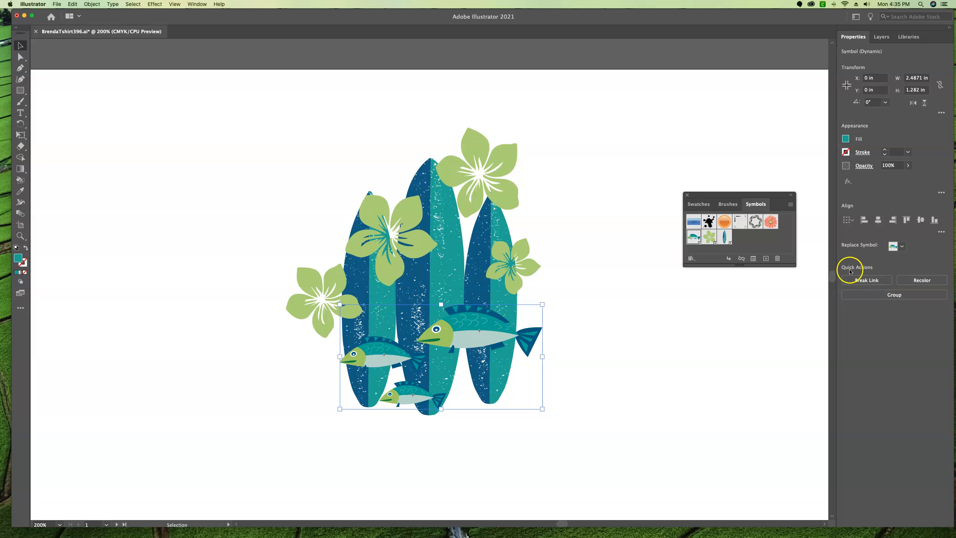
{"action": "left_click", "coordinate": [891, 295]}
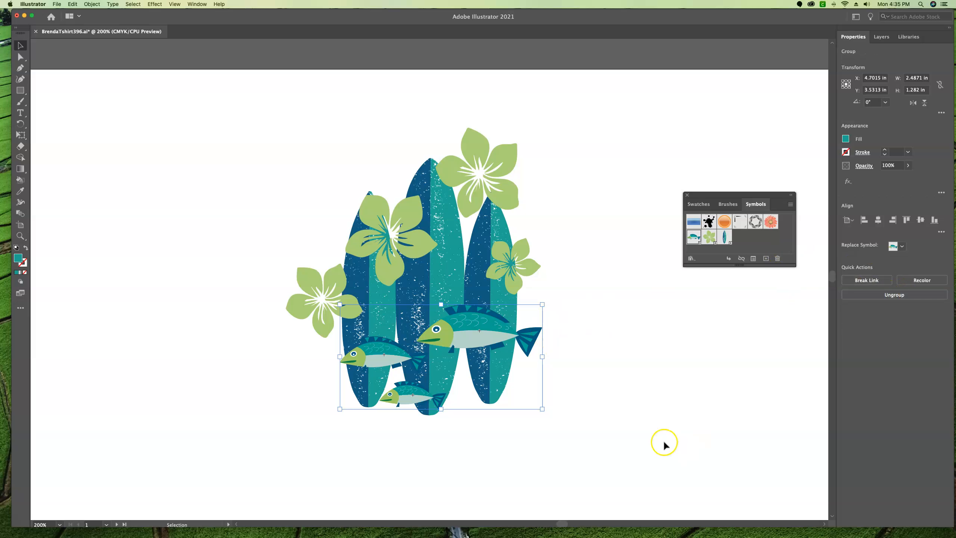
{"action": "left_click", "coordinate": [632, 389]}
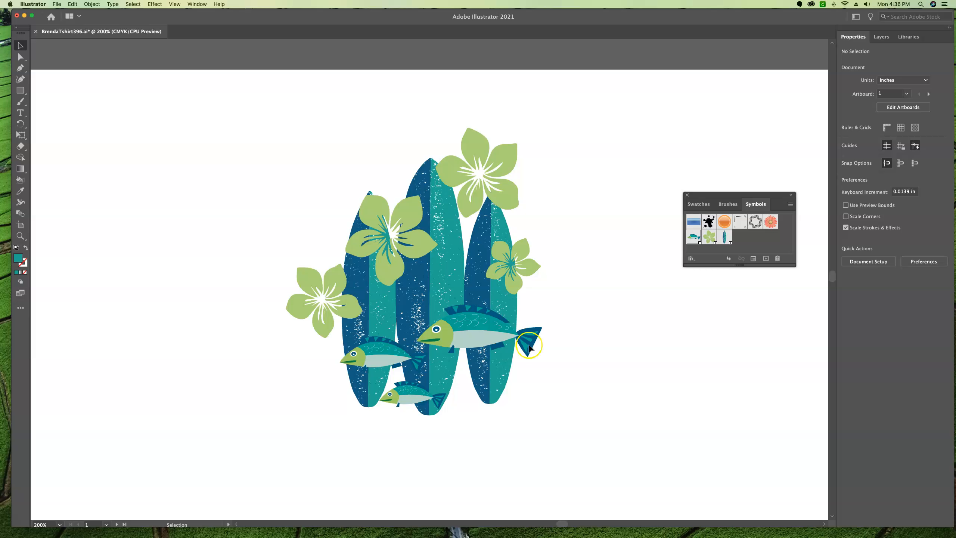
Add the Symbol Sprayer Tool from the full tool list to the toolbar.
{"action": "left_click", "coordinate": [21, 308]}
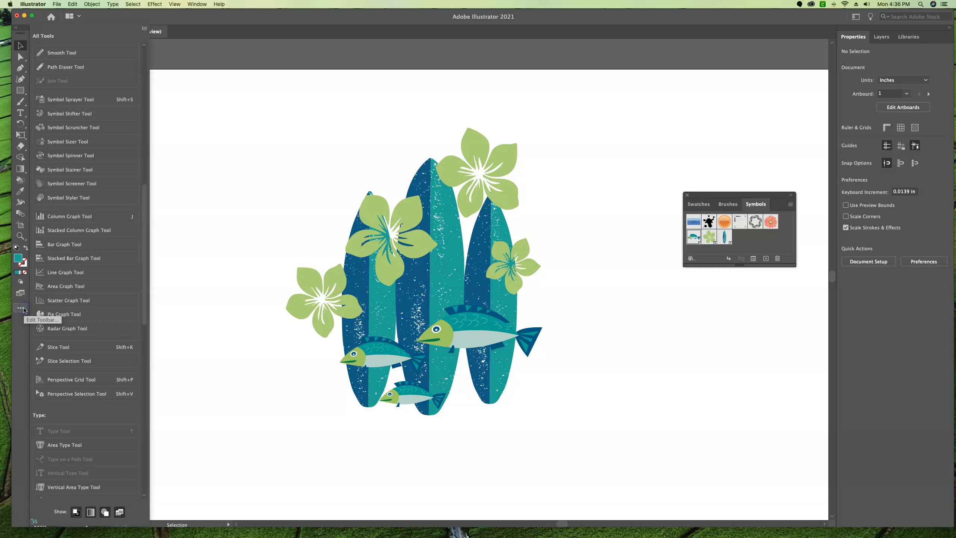
{"action": "scroll", "coordinate": [79, 98], "scroll_direction": "up", "scroll_amount": 5}
{"action": "scroll", "coordinate": [113, 105], "scroll_direction": "up", "scroll_amount": 7}
{"action": "left_click_drag", "start_coordinate": [147, 67], "coordinate": [138, 177]}
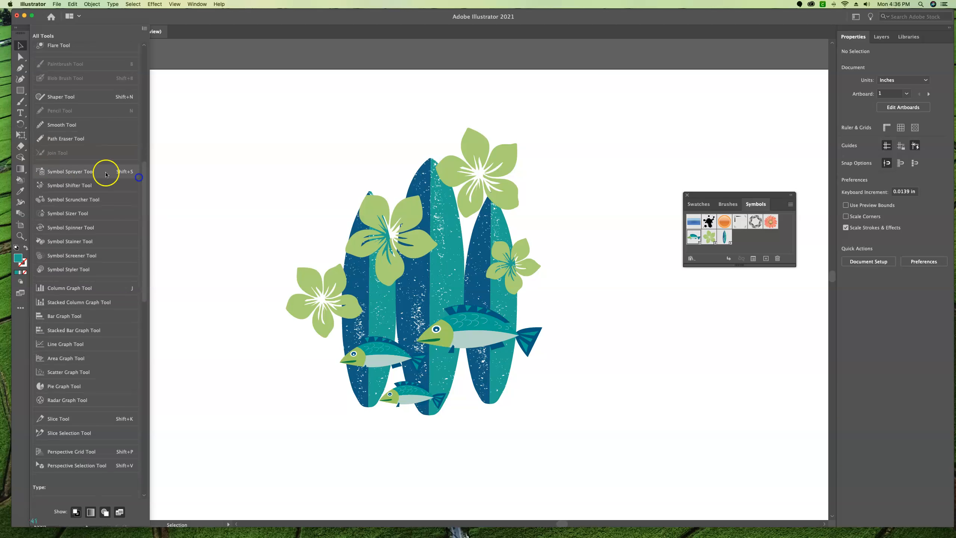
{"action": "left_click", "coordinate": [42, 173]}
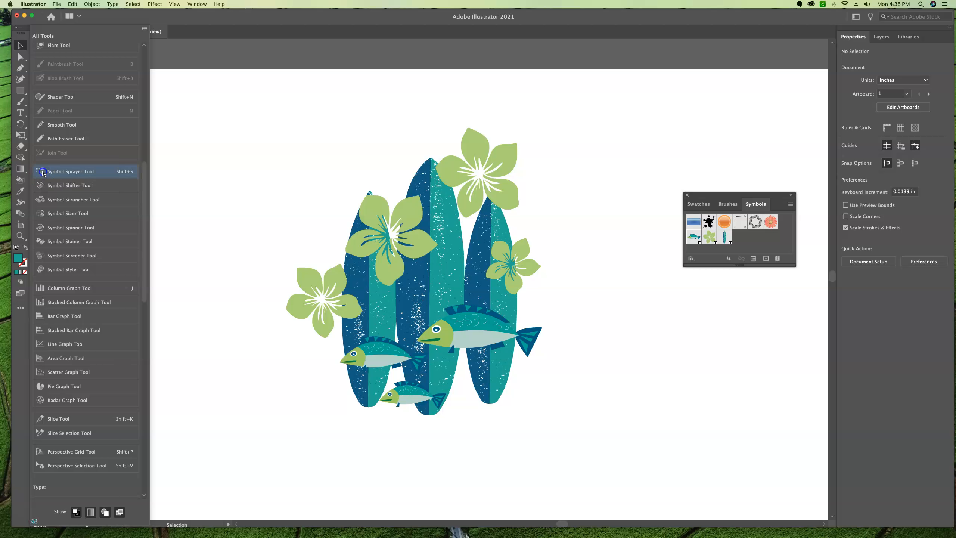
{"action": "left_click_drag", "start_coordinate": [22, 165], "coordinate": [21, 167]}
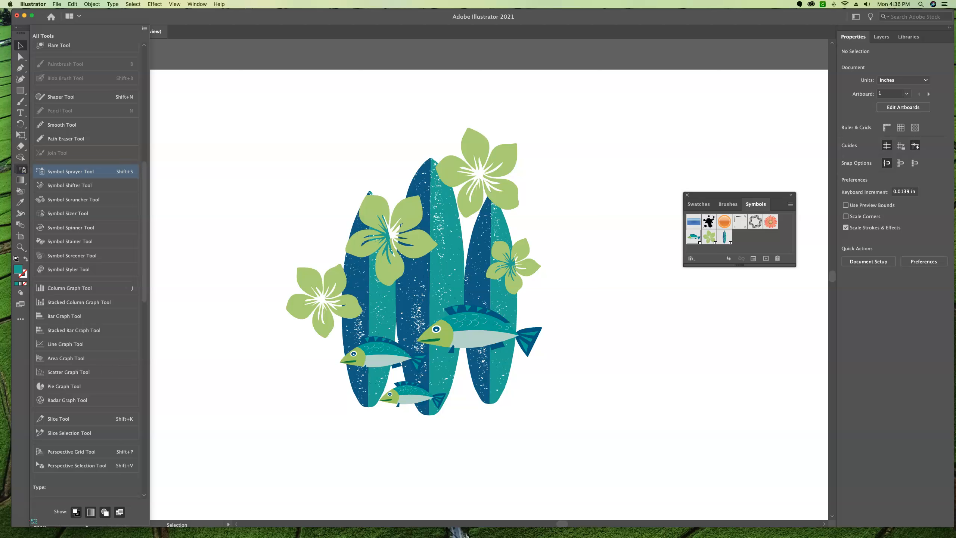
{"action": "left_click_drag", "start_coordinate": [23, 170], "coordinate": [22, 170]}
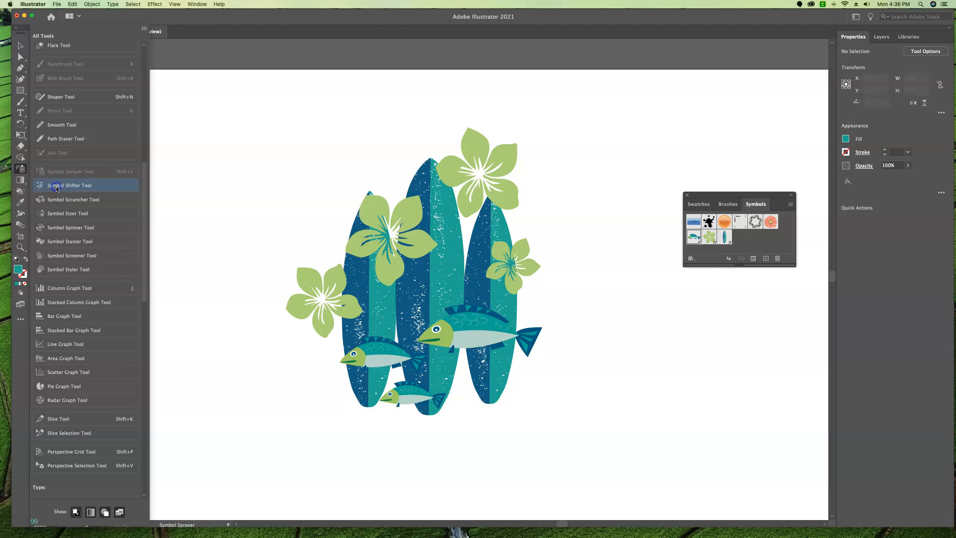
Add the Symbol Shifter, Scruncher, Sizer, Spinner, Stainer, Screener and Styler tools to the Symbol Sprayer's toolbar group.
{"action": "left_click_drag", "start_coordinate": [31, 175], "coordinate": [21, 179]}
{"action": "left_click_drag", "start_coordinate": [38, 212], "coordinate": [21, 170]}
{"action": "left_click_drag", "start_coordinate": [41, 227], "coordinate": [20, 179]}
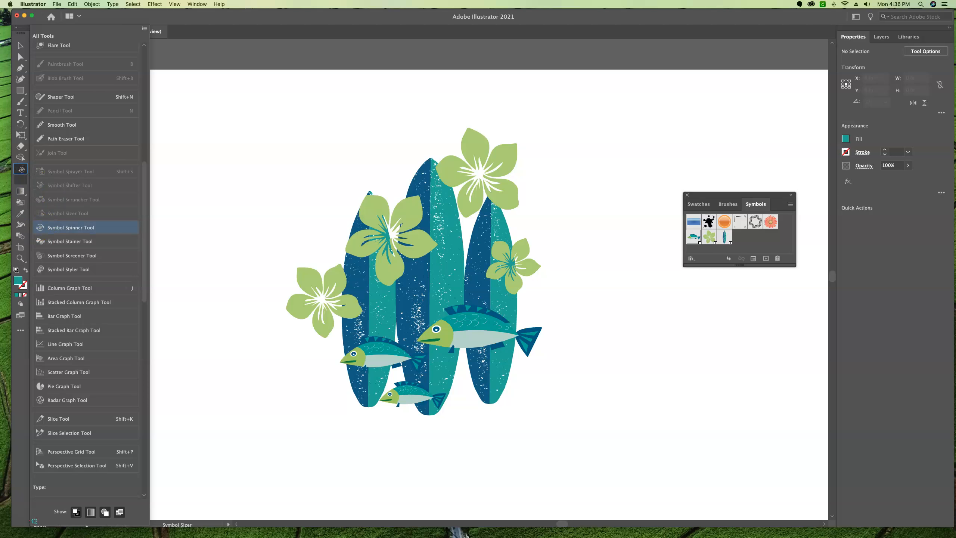
{"action": "left_click_drag", "start_coordinate": [42, 241], "coordinate": [21, 170]}
{"action": "left_click_drag", "start_coordinate": [43, 257], "coordinate": [42, 257]}
{"action": "left_click_drag", "start_coordinate": [34, 195], "coordinate": [21, 170]}
{"action": "left_click_drag", "start_coordinate": [43, 270], "coordinate": [21, 171]}
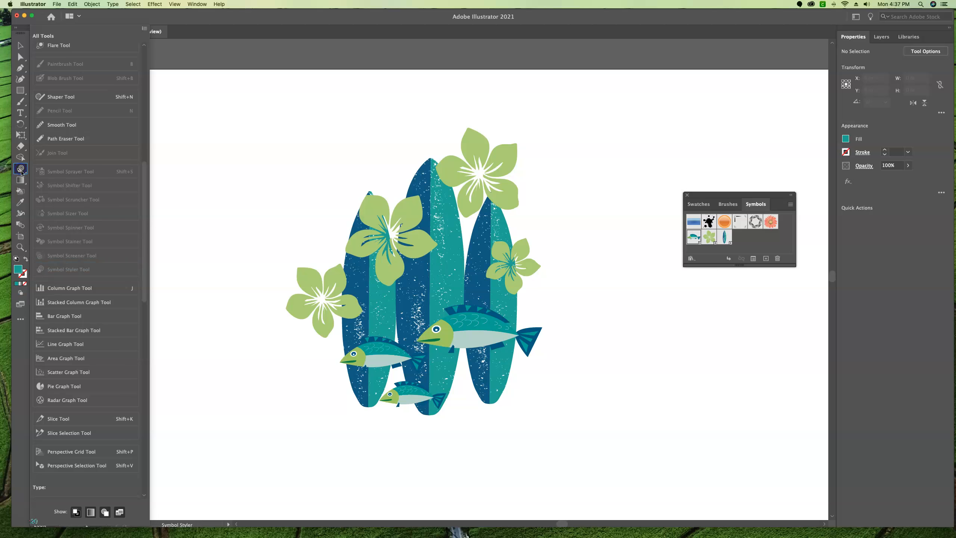
{"action": "left_click", "coordinate": [205, 131]}
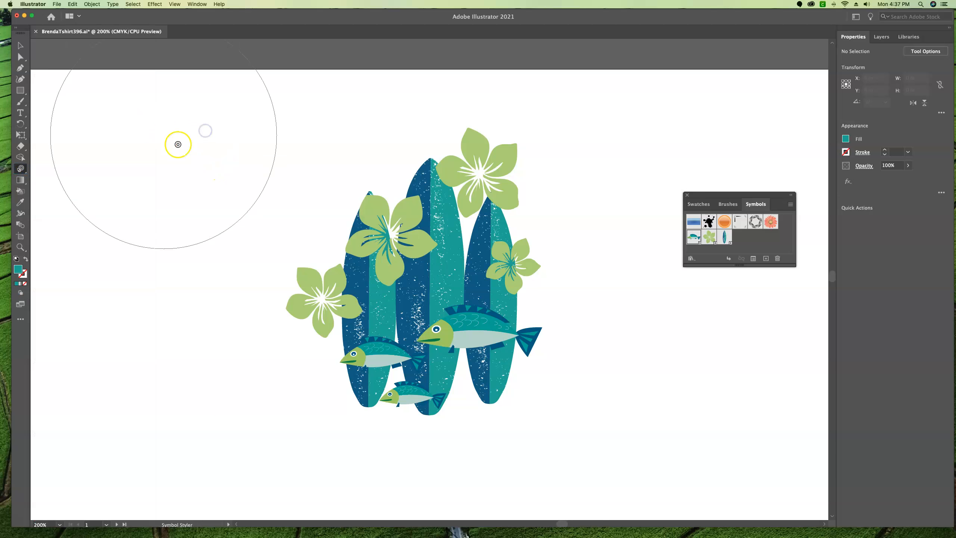
Activate the Symbol Sprayer Tool and reduce its brush to about a quarter of the diameter.
{"action": "left_click_drag", "start_coordinate": [22, 171], "coordinate": [60, 168]}
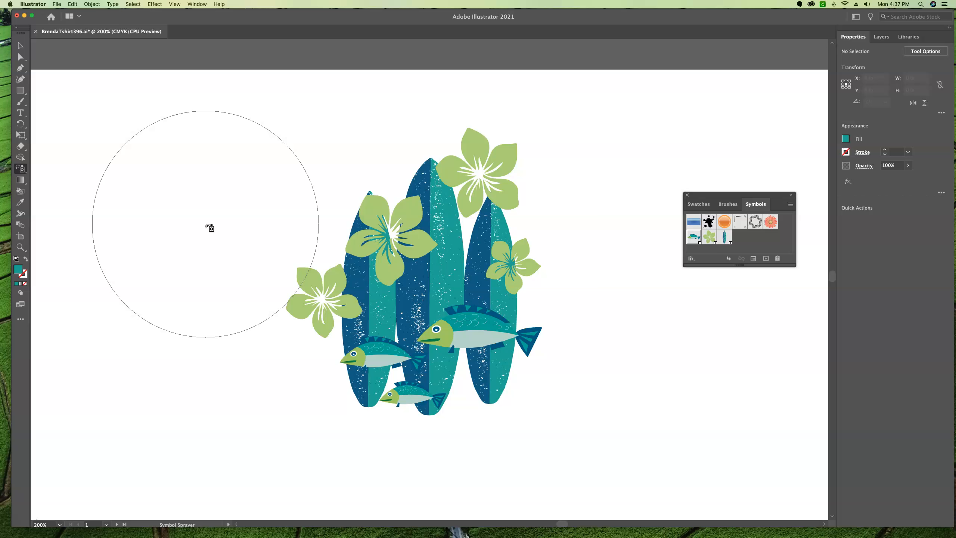
{"action": "key", "text": "bracketleft"}
{"action": "key", "text": "bracketleft"}
{"action": "key", "text": "bracketleft"}
{"action": "key", "text": "bracketleft"}
{"action": "key", "text": "bracketleft"}
{"action": "key", "text": "bracketleft"}
{"action": "key", "text": "bracketleft"}
{"action": "key", "text": "bracketleft"}
{"action": "key", "text": "bracketleft"}
{"action": "key", "text": "bracketleft"}
{"action": "key", "text": "bracketleft"}
{"action": "left_click", "coordinate": [769, 245]}
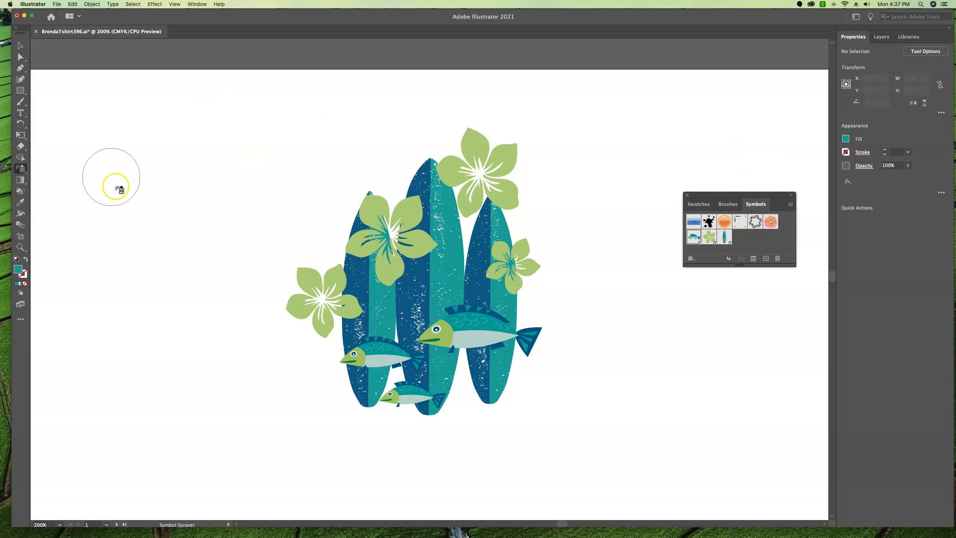
Save a copy of the document as BrendaTshirt398.ai in Adobe Illustrator format, accepting the format options.
{"action": "left_click", "coordinate": [56, 4]}
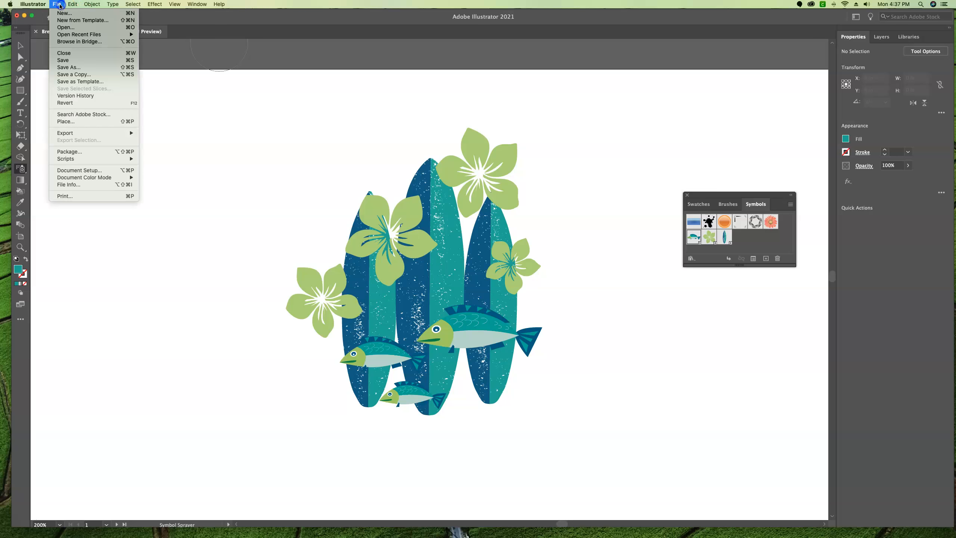
{"action": "left_click", "coordinate": [65, 67]}
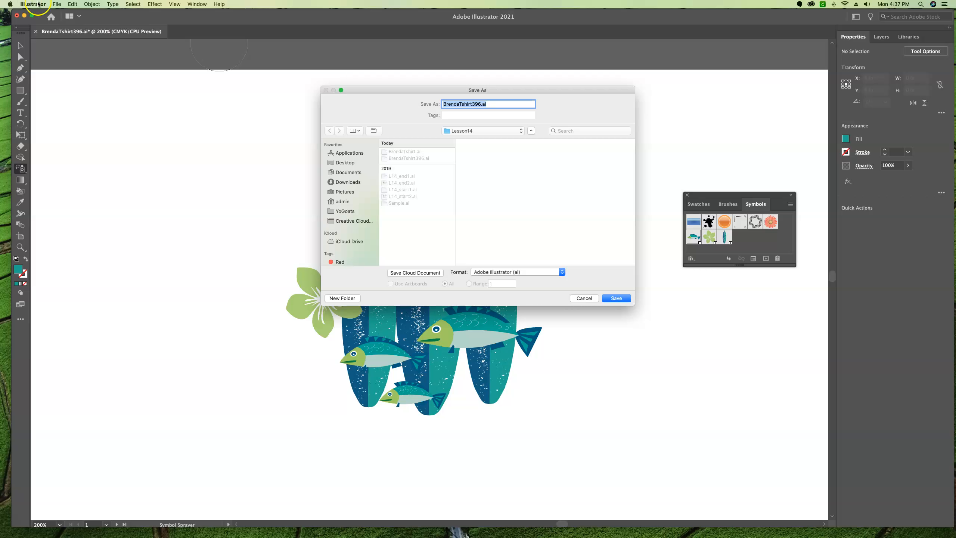
{"action": "left_click", "coordinate": [482, 103]}
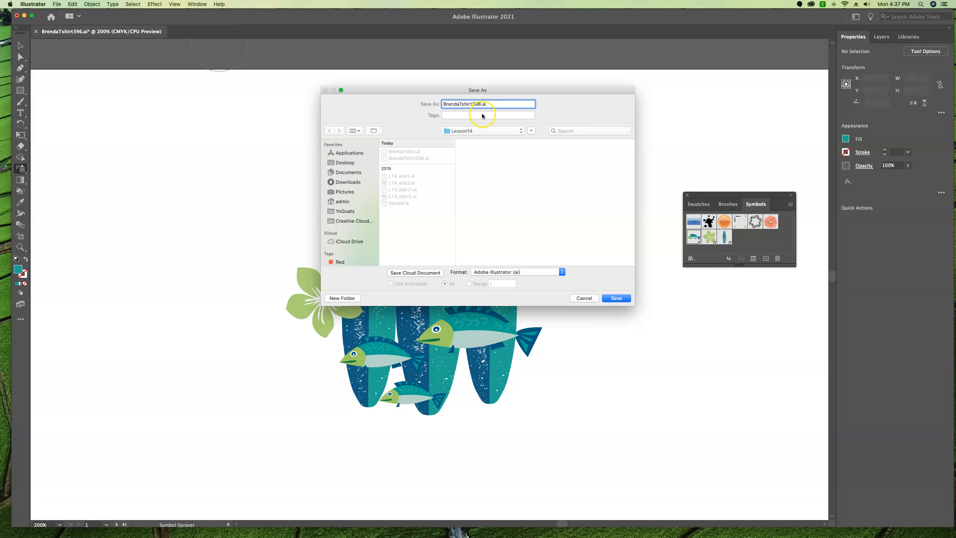
{"action": "left_click", "coordinate": [617, 298]}
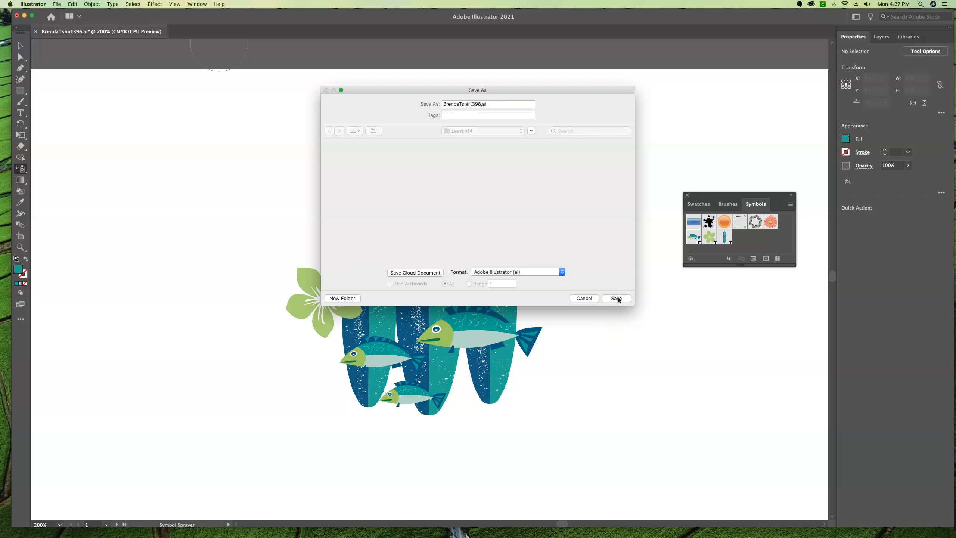
{"action": "left_click", "coordinate": [736, 337]}
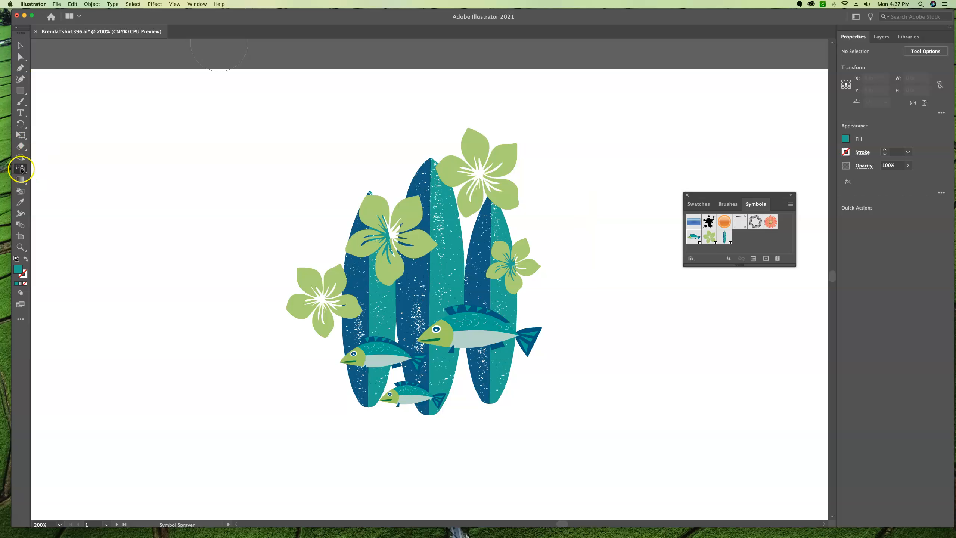
Choose the orange daisy symbol for the Symbol Sprayer.
{"action": "left_click_drag", "start_coordinate": [21, 169], "coordinate": [94, 171]}
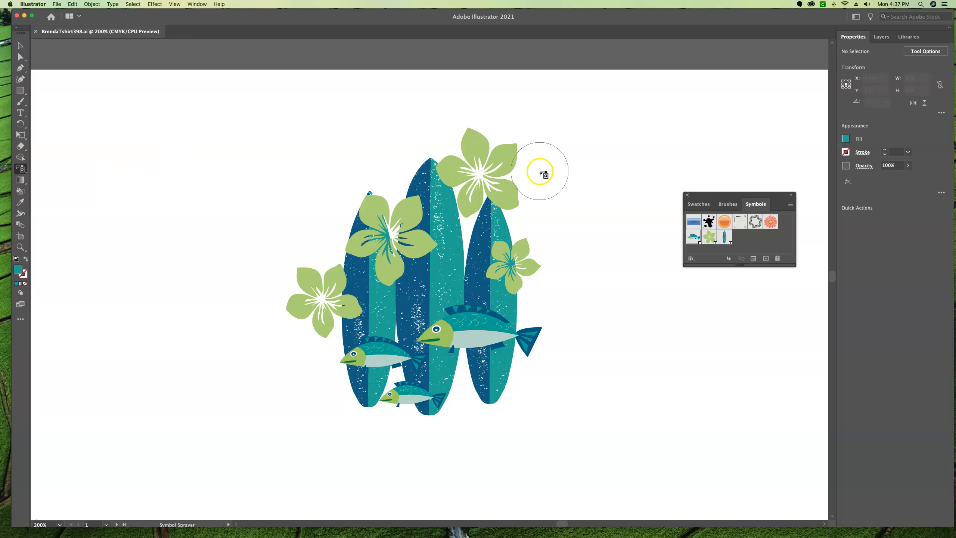
{"action": "left_click", "coordinate": [771, 222]}
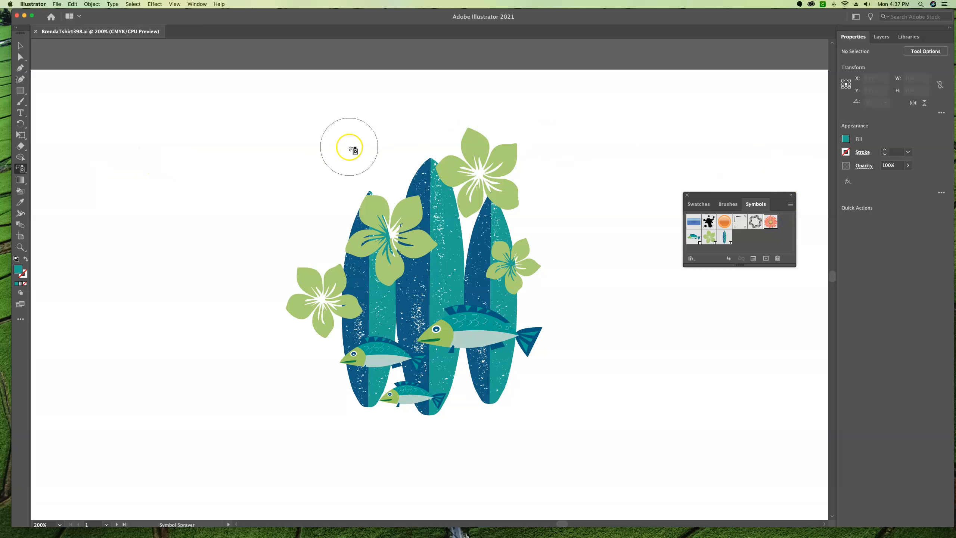
Try spraying orange daisies in loops around the surfboard artwork and undo both sprays.
{"action": "mouse_move", "coordinate": [93, 180]}
{"action": "left_mouse_down"}
{"action": "mouse_move", "coordinate": [132, 172]}
{"action": "mouse_move", "coordinate": [187, 375]}
{"action": "mouse_move", "coordinate": [255, 433]}
{"action": "mouse_move", "coordinate": [386, 482]}
{"action": "mouse_move", "coordinate": [542, 443]}
{"action": "mouse_move", "coordinate": [596, 346]}
{"action": "mouse_move", "coordinate": [612, 169]}
{"action": "mouse_move", "coordinate": [523, 97]}
{"action": "mouse_move", "coordinate": [374, 110]}
{"action": "mouse_move", "coordinate": [250, 165]}
{"action": "mouse_move", "coordinate": [177, 171]}
{"action": "mouse_move", "coordinate": [192, 157]}
{"action": "mouse_move", "coordinate": [192, 209]}
{"action": "left_mouse_up"}
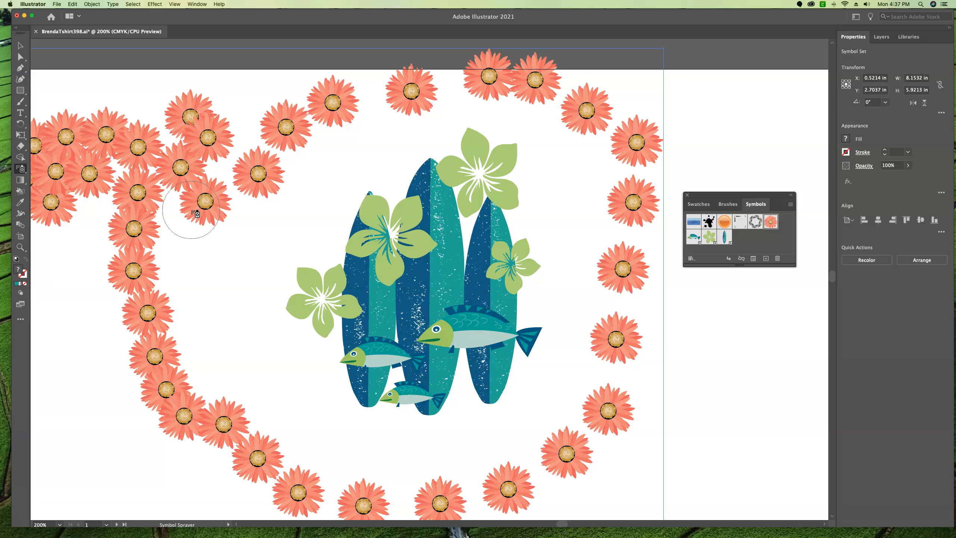
{"action": "mouse_move", "coordinate": [188, 262]}
{"action": "left_mouse_down"}
{"action": "mouse_move", "coordinate": [215, 285]}
{"action": "mouse_move", "coordinate": [211, 321]}
{"action": "mouse_move", "coordinate": [241, 380]}
{"action": "mouse_move", "coordinate": [327, 440]}
{"action": "mouse_move", "coordinate": [593, 386]}
{"action": "mouse_move", "coordinate": [472, 91]}
{"action": "mouse_move", "coordinate": [347, 144]}
{"action": "mouse_move", "coordinate": [255, 267]}
{"action": "left_mouse_up"}
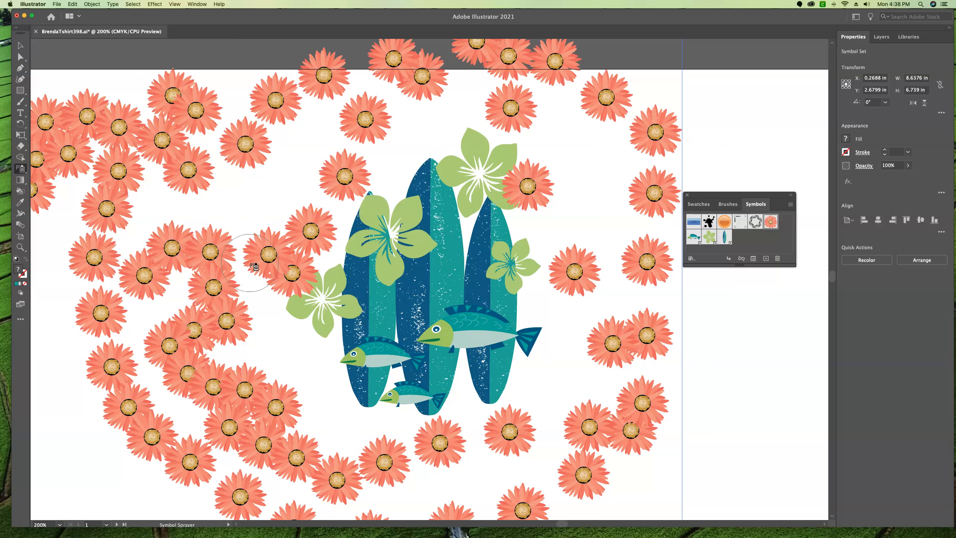
{"action": "key", "text": "v"}
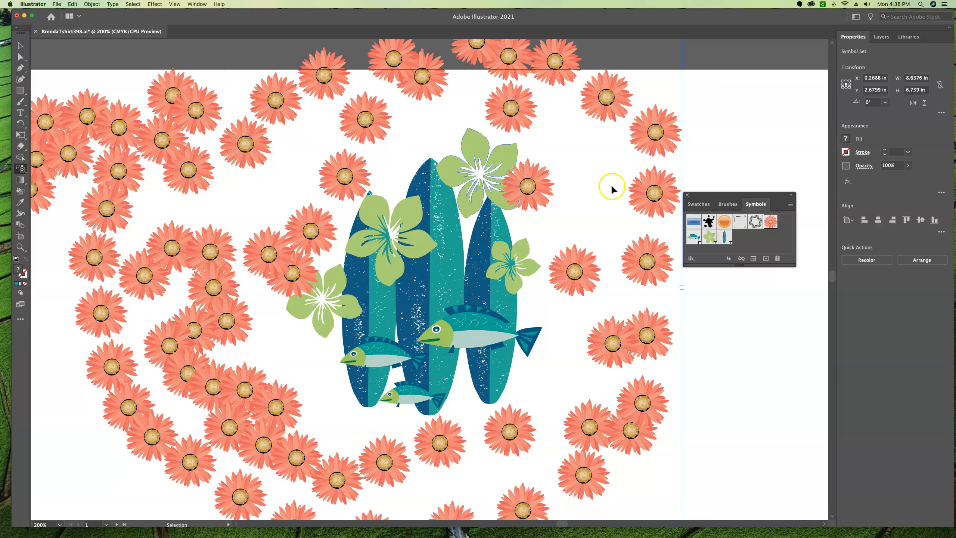
{"action": "key", "text": "super+z"}
{"action": "key", "text": "super+z"}
Spray orange daisies loosely around the artwork with the Symbol Sprayer, building a dense cluster beside the surfboards.
{"action": "key", "text": "shift+s"}
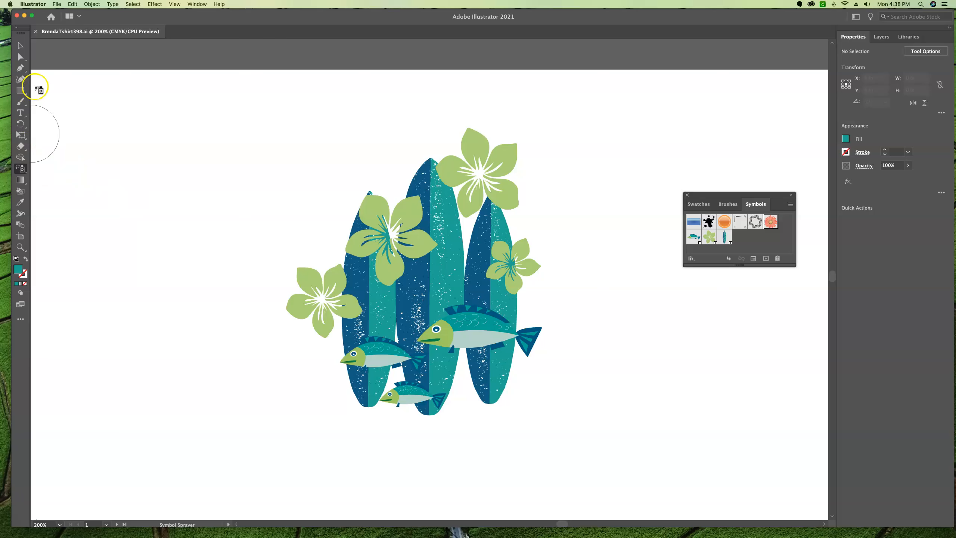
{"action": "mouse_move", "coordinate": [20, 169]}
{"action": "left_mouse_down"}
{"action": "mouse_move", "coordinate": [59, 172]}
{"action": "mouse_move", "coordinate": [21, 169]}
{"action": "left_mouse_up"}
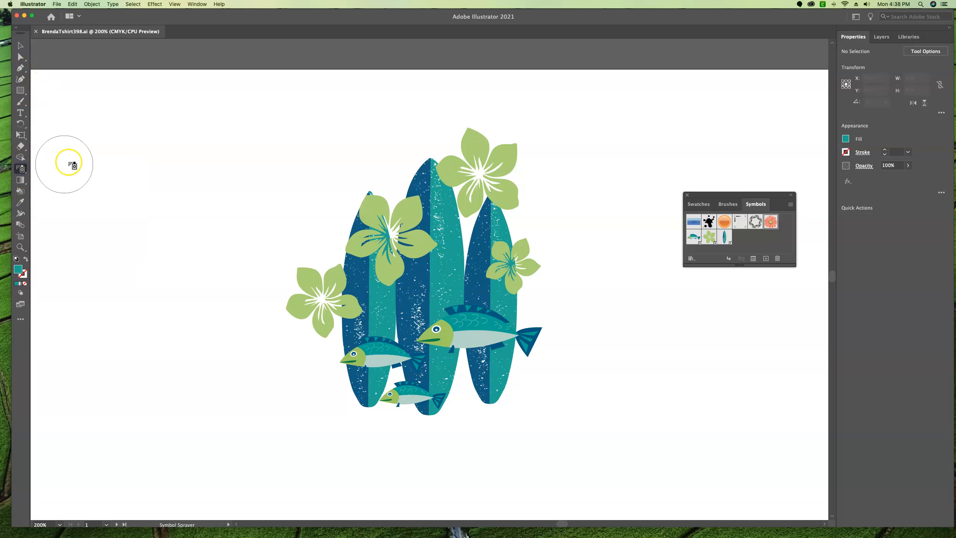
{"action": "mouse_move", "coordinate": [87, 226]}
{"action": "left_mouse_down"}
{"action": "mouse_move", "coordinate": [150, 155]}
{"action": "mouse_move", "coordinate": [188, 252]}
{"action": "mouse_move", "coordinate": [207, 475]}
{"action": "mouse_move", "coordinate": [503, 530]}
{"action": "mouse_move", "coordinate": [676, 488]}
{"action": "mouse_move", "coordinate": [728, 338]}
{"action": "mouse_move", "coordinate": [438, 410]}
{"action": "mouse_move", "coordinate": [69, 361]}
{"action": "mouse_move", "coordinate": [154, 264]}
{"action": "mouse_move", "coordinate": [205, 241]}
{"action": "mouse_move", "coordinate": [183, 344]}
{"action": "mouse_move", "coordinate": [220, 332]}
{"action": "mouse_move", "coordinate": [179, 267]}
{"action": "left_mouse_up"}
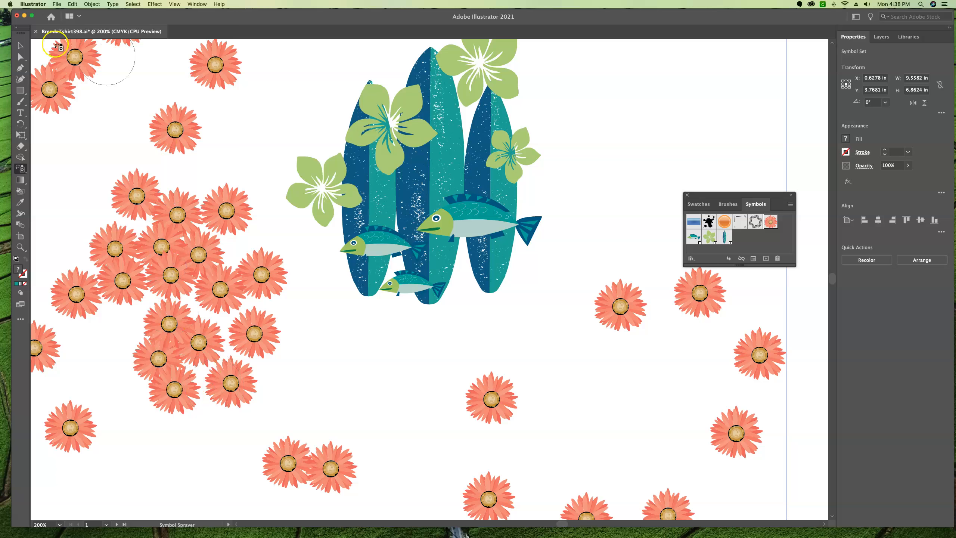
Shift the daisies along the edge of the dense cluster inward with the Symbol Shifter Tool.
{"action": "left_click", "coordinate": [18, 172]}
{"action": "left_click_drag", "start_coordinate": [18, 172], "coordinate": [82, 176]}
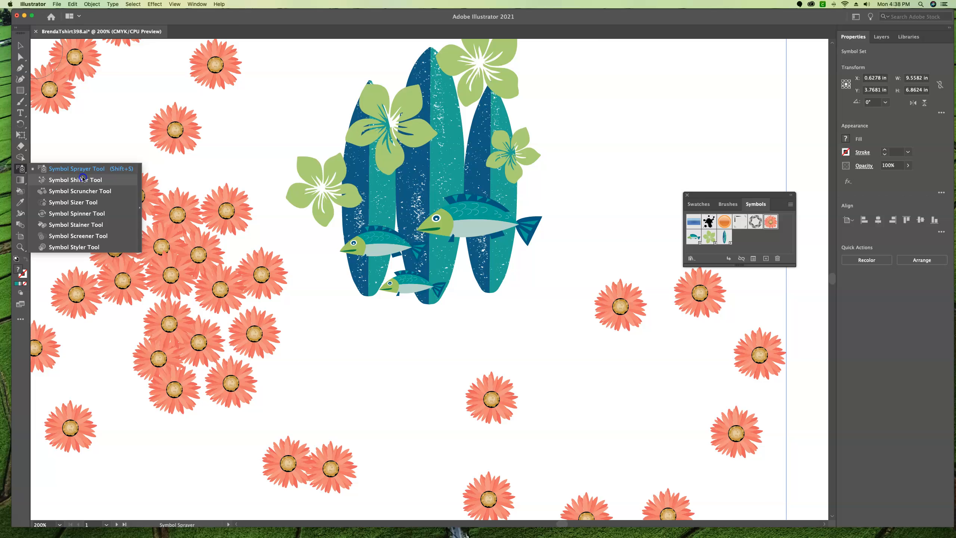
{"action": "left_click_drag", "start_coordinate": [82, 180], "coordinate": [82, 181]}
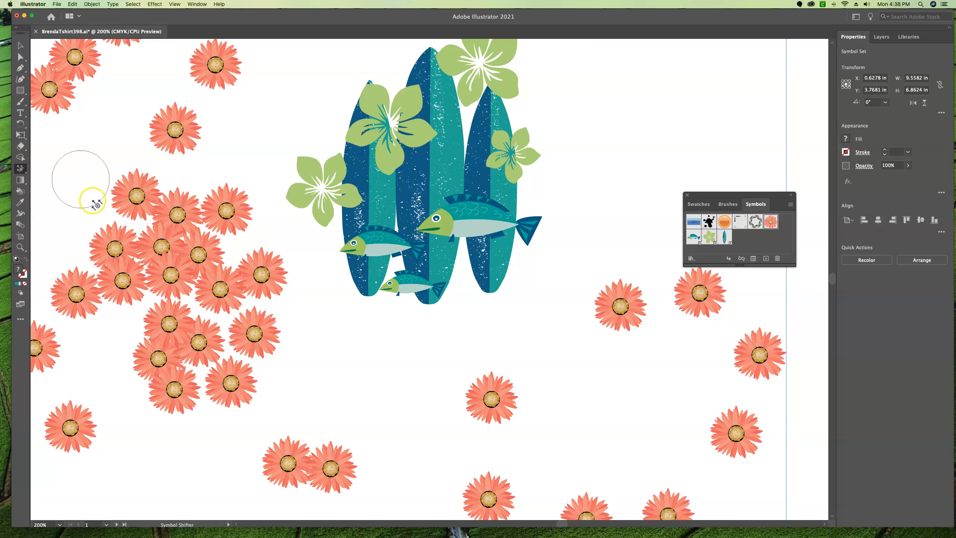
{"action": "left_click_drag", "start_coordinate": [260, 351], "coordinate": [219, 329]}
{"action": "left_click_drag", "start_coordinate": [251, 396], "coordinate": [201, 378]}
{"action": "mouse_move", "coordinate": [275, 467]}
{"action": "left_mouse_down"}
{"action": "mouse_move", "coordinate": [277, 416]}
{"action": "mouse_move", "coordinate": [235, 365]}
{"action": "left_mouse_up"}
{"action": "left_click_drag", "start_coordinate": [223, 284], "coordinate": [204, 304]}
{"action": "left_click_drag", "start_coordinate": [254, 274], "coordinate": [225, 285]}
{"action": "mouse_move", "coordinate": [227, 209]}
{"action": "left_mouse_down"}
{"action": "mouse_move", "coordinate": [220, 238]}
{"action": "mouse_move", "coordinate": [209, 241]}
{"action": "left_mouse_up"}
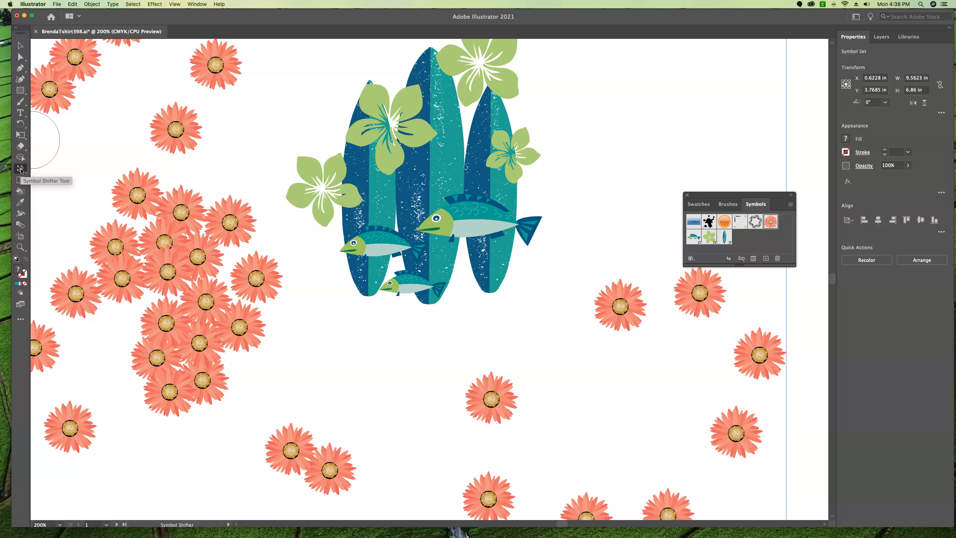
{"action": "left_click_drag", "start_coordinate": [69, 100], "coordinate": [84, 101]}
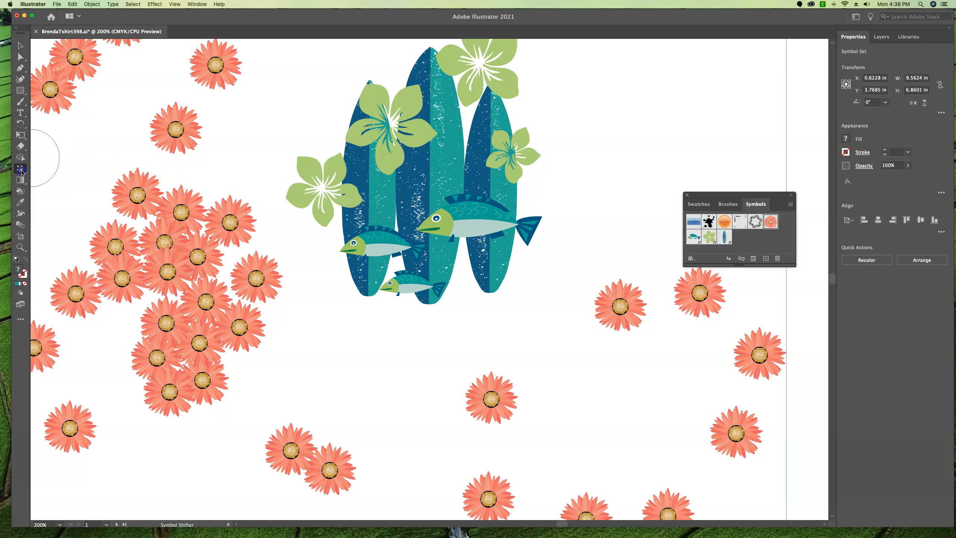
Pull the daisies closer together around the single daisy above the cluster with the Symbol Scruncher Tool.
{"action": "left_click", "coordinate": [21, 171]}
{"action": "left_click", "coordinate": [75, 190]}
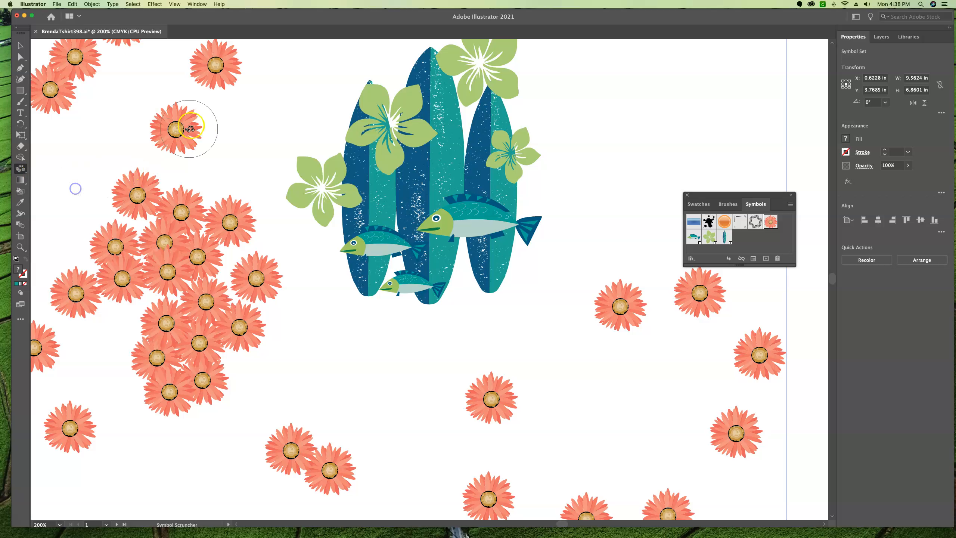
{"action": "mouse_move", "coordinate": [176, 128]}
{"action": "left_mouse_down"}
{"action": "mouse_move", "coordinate": [178, 152]}
{"action": "mouse_move", "coordinate": [172, 125]}
{"action": "mouse_move", "coordinate": [187, 133]}
{"action": "mouse_move", "coordinate": [167, 129]}
{"action": "left_mouse_up"}
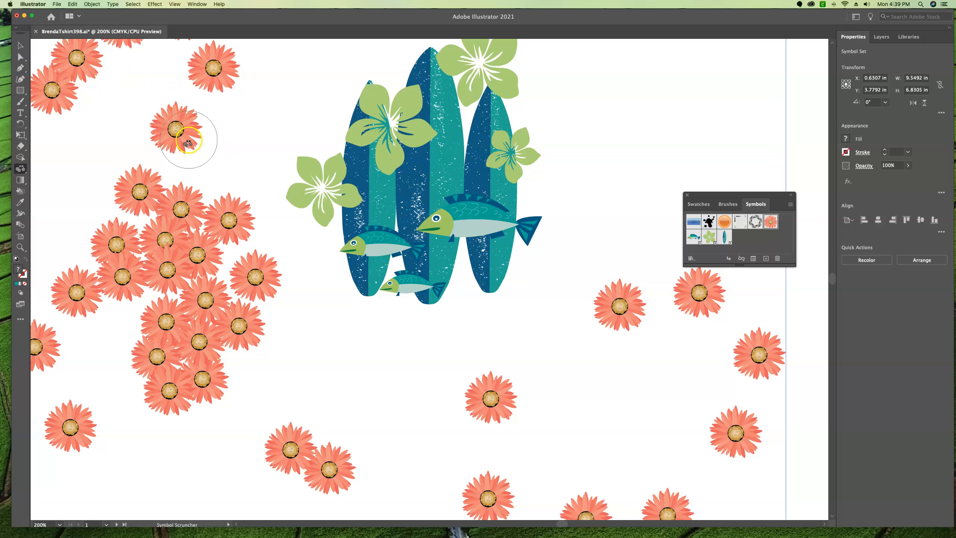
{"action": "key", "text": "backslash"}
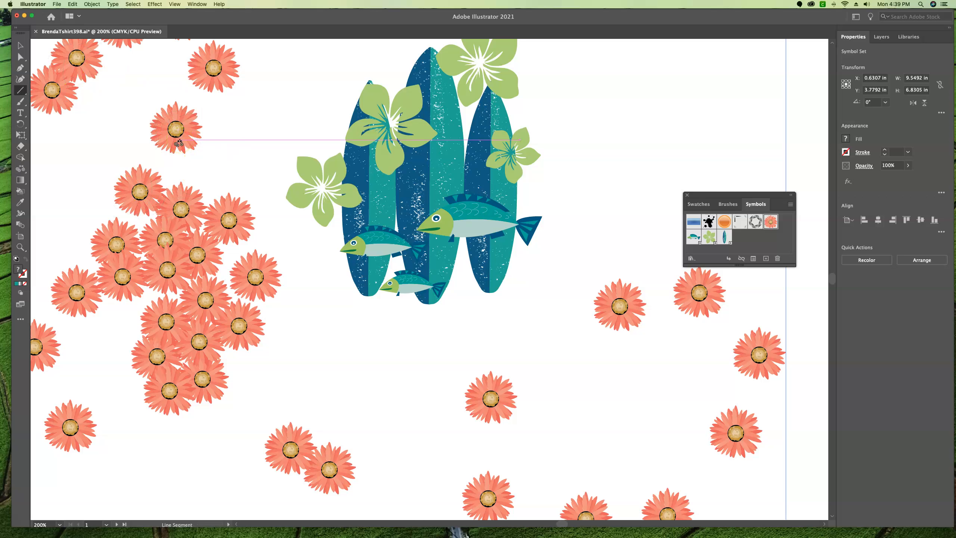
{"action": "left_click", "coordinate": [174, 147]}
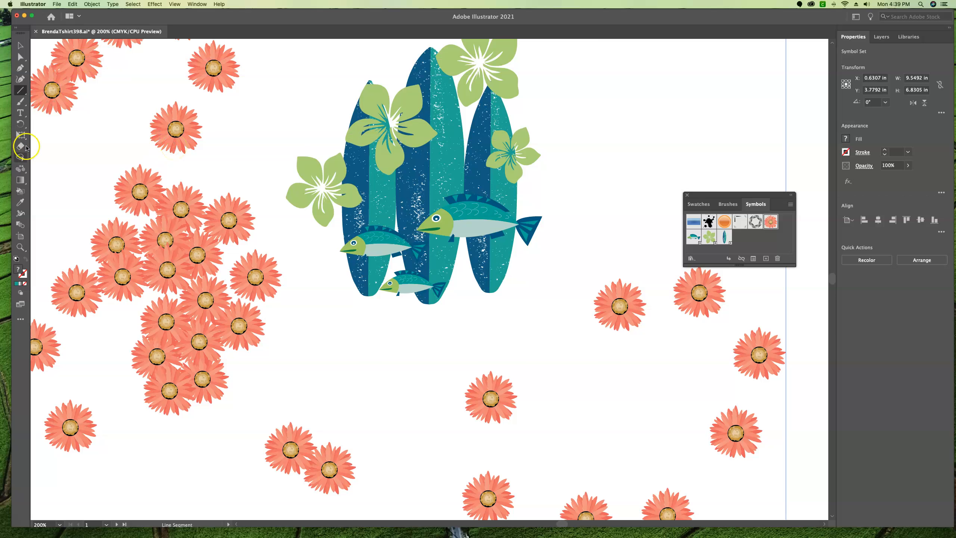
{"action": "left_click", "coordinate": [21, 169]}
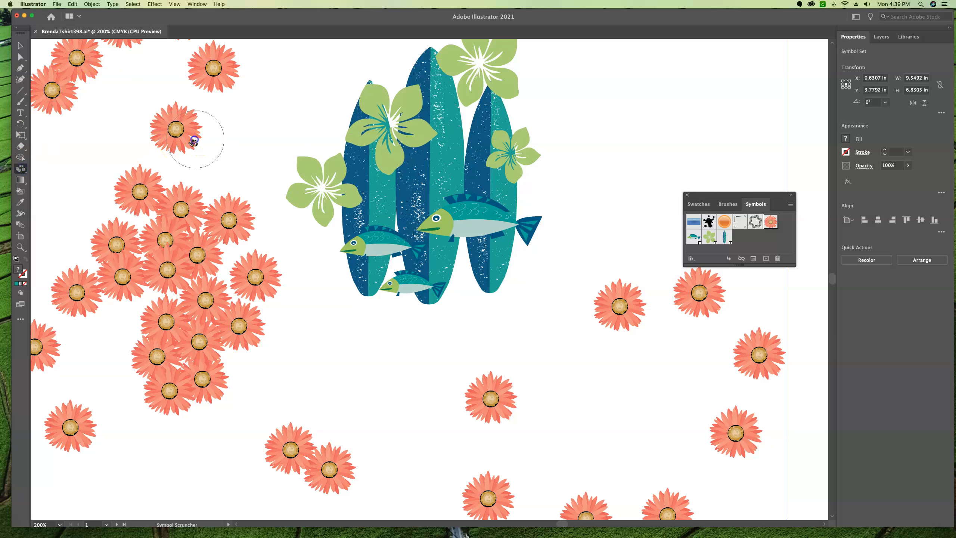
{"action": "left_click", "coordinate": [135, 260]}
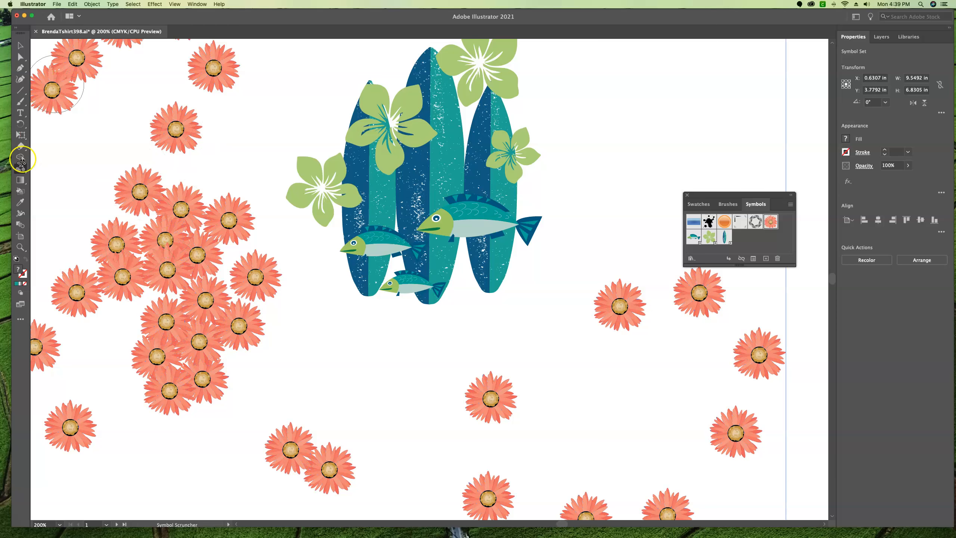
Enlarge four daisies with the Symbol Sizer Tool: one above the cluster, one on each side of it, and one below the surfboards.
{"action": "left_click_drag", "start_coordinate": [23, 171], "coordinate": [56, 205]}
{"action": "left_click_drag", "start_coordinate": [174, 130], "coordinate": [174, 131]}
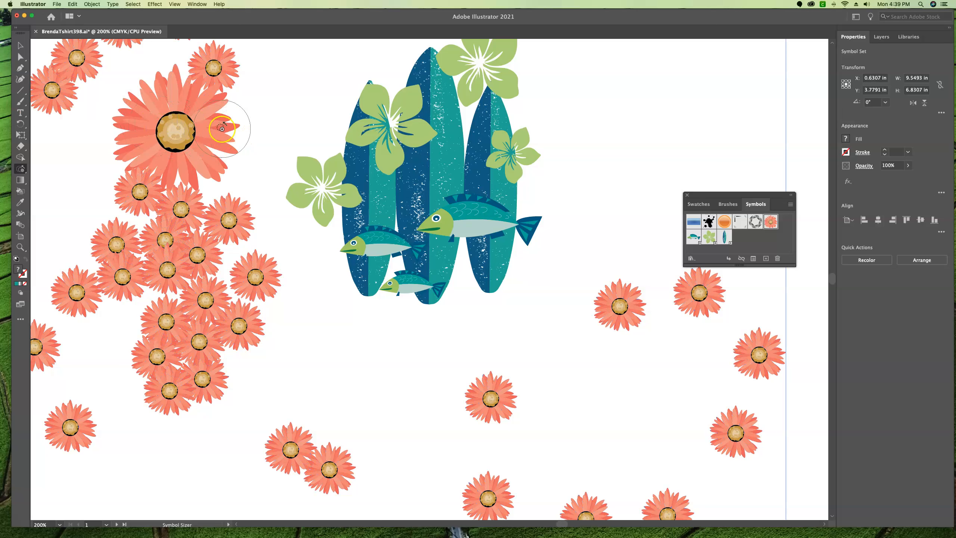
{"action": "left_click_drag", "start_coordinate": [237, 325], "coordinate": [240, 325]}
{"action": "left_click_drag", "start_coordinate": [472, 419], "coordinate": [473, 418]}
{"action": "left_click_drag", "start_coordinate": [87, 296], "coordinate": [75, 289]}
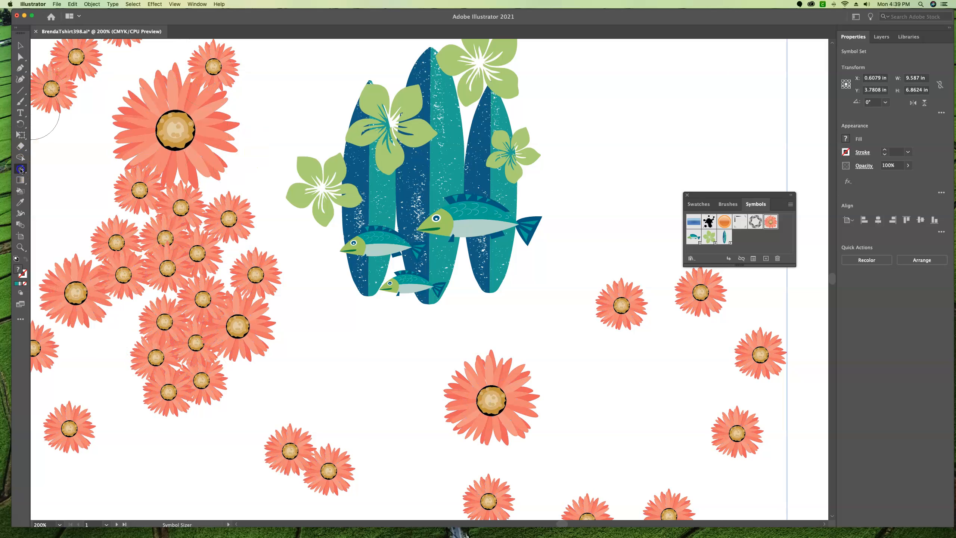
Rotate the large daisy above the cluster slightly with the Symbol Spinner Tool.
{"action": "left_click", "coordinate": [20, 170]}
{"action": "left_click", "coordinate": [73, 212]}
{"action": "mouse_move", "coordinate": [149, 121]}
{"action": "left_mouse_down"}
{"action": "mouse_move", "coordinate": [214, 132]}
{"action": "mouse_move", "coordinate": [171, 122]}
{"action": "mouse_move", "coordinate": [179, 140]}
{"action": "mouse_move", "coordinate": [183, 113]}
{"action": "mouse_move", "coordinate": [210, 116]}
{"action": "mouse_move", "coordinate": [207, 134]}
{"action": "left_mouse_up"}
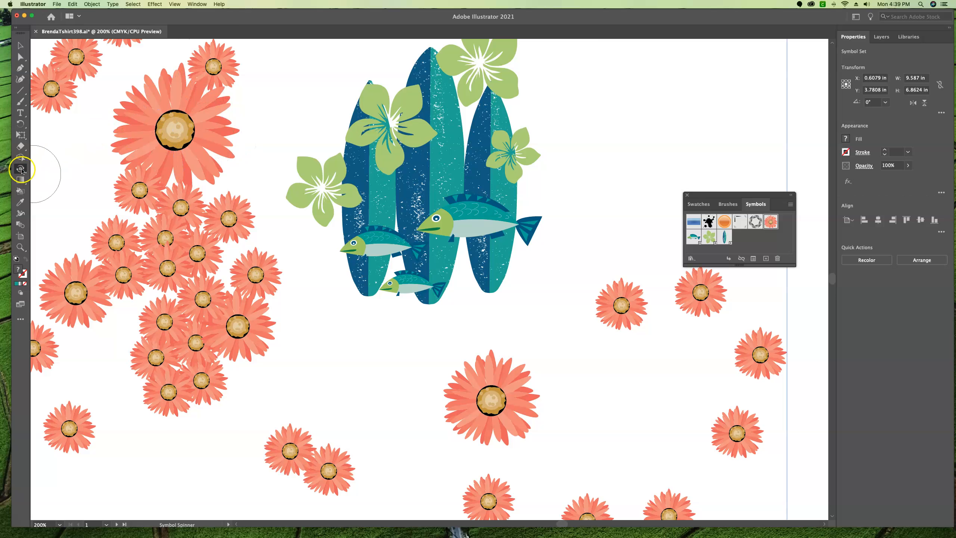
Tint the daisies in the middle of the dense cluster teal with the Symbol Stainer Tool and display the fill colour's settings.
{"action": "left_click_drag", "start_coordinate": [21, 171], "coordinate": [74, 228]}
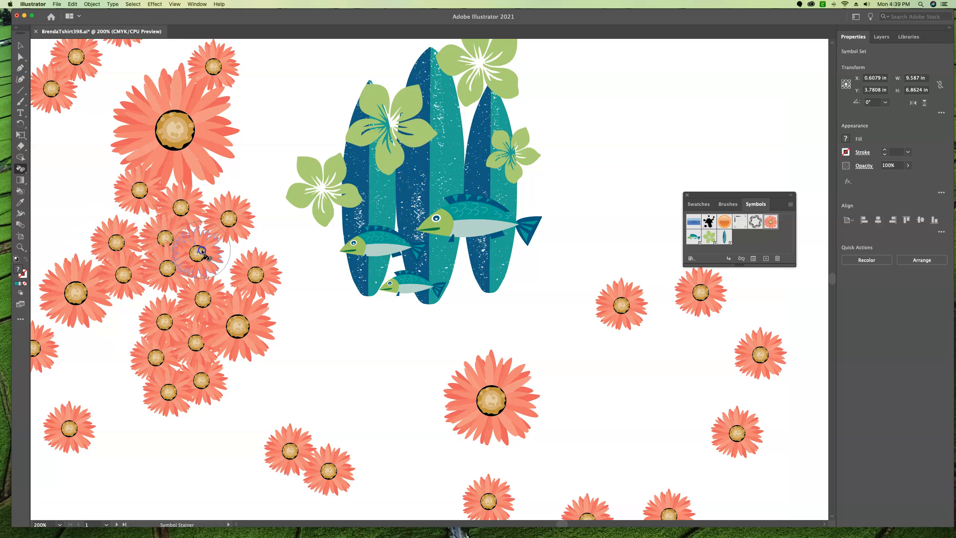
{"action": "mouse_move", "coordinate": [175, 278]}
{"action": "left_mouse_down"}
{"action": "mouse_move", "coordinate": [135, 267]}
{"action": "mouse_move", "coordinate": [169, 223]}
{"action": "left_mouse_up"}
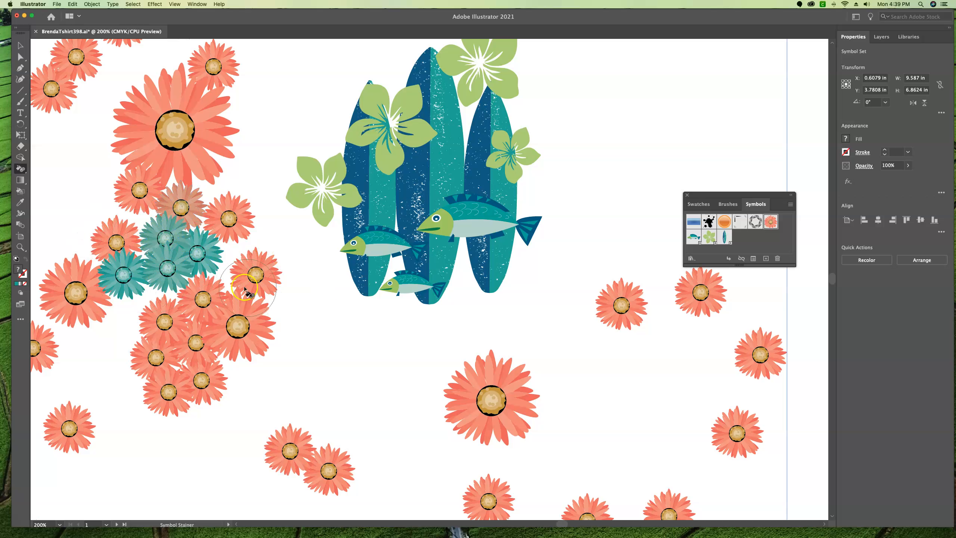
{"action": "mouse_move", "coordinate": [162, 282]}
{"action": "left_mouse_down"}
{"action": "mouse_move", "coordinate": [101, 279]}
{"action": "mouse_move", "coordinate": [139, 261]}
{"action": "mouse_move", "coordinate": [67, 280]}
{"action": "left_mouse_up"}
{"action": "left_click", "coordinate": [17, 284]}
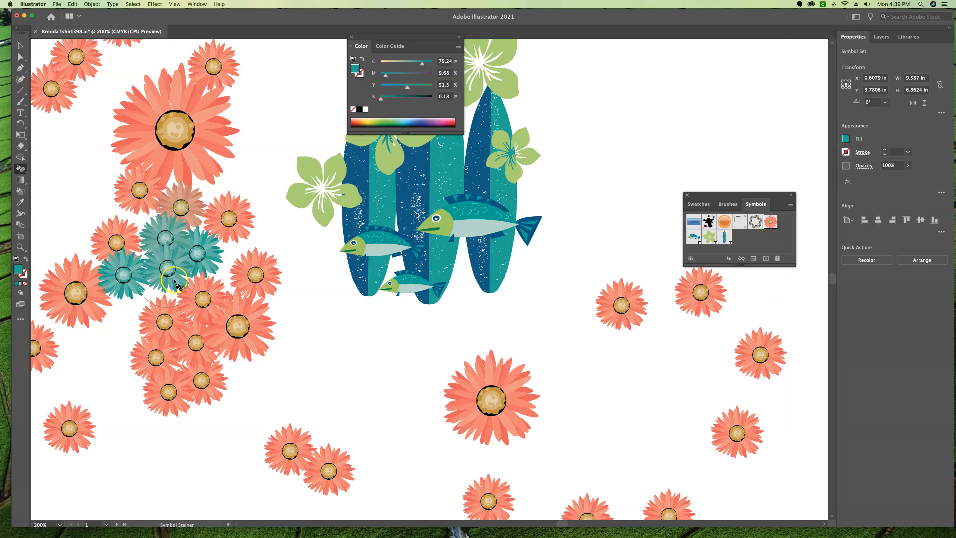
Fade the daisies at the cluster's lower end, one beside the cluster and the large one below the surfboards with the Symbol Screener Tool.
{"action": "left_click_drag", "start_coordinate": [25, 170], "coordinate": [88, 236]}
{"action": "mouse_move", "coordinate": [191, 375]}
{"action": "left_mouse_down"}
{"action": "mouse_move", "coordinate": [156, 382]}
{"action": "mouse_move", "coordinate": [177, 350]}
{"action": "left_mouse_up"}
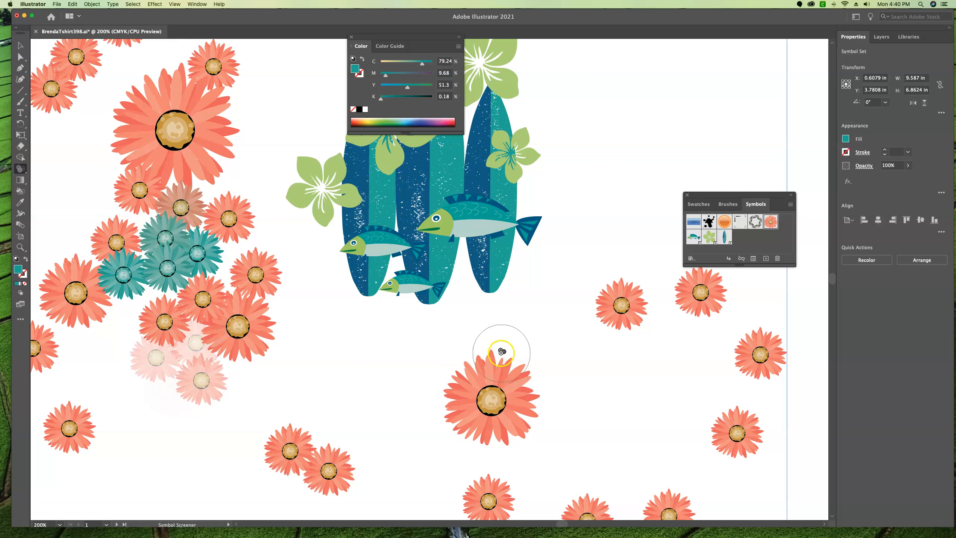
{"action": "left_click_drag", "start_coordinate": [264, 280], "coordinate": [264, 271]}
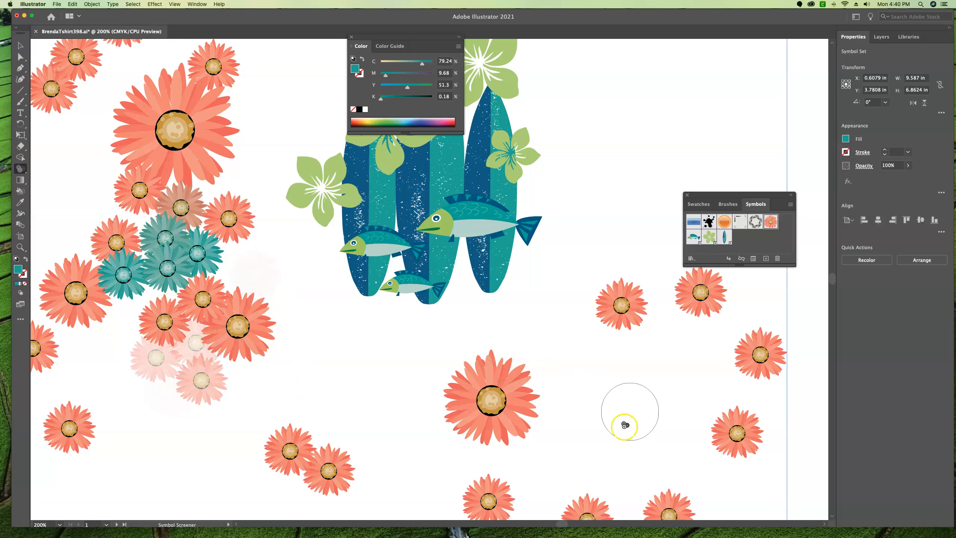
{"action": "left_click_drag", "start_coordinate": [489, 400], "coordinate": [483, 400]}
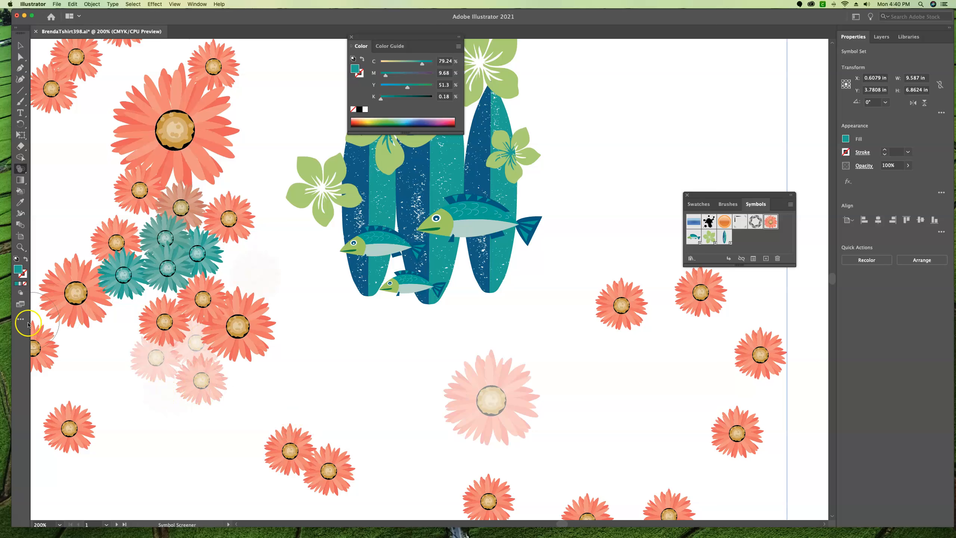
Apply the drop-shadow graphic style with the Symbol Styler Tool to the two upper daisies to the right of the surfboards.
{"action": "left_click", "coordinate": [21, 168]}
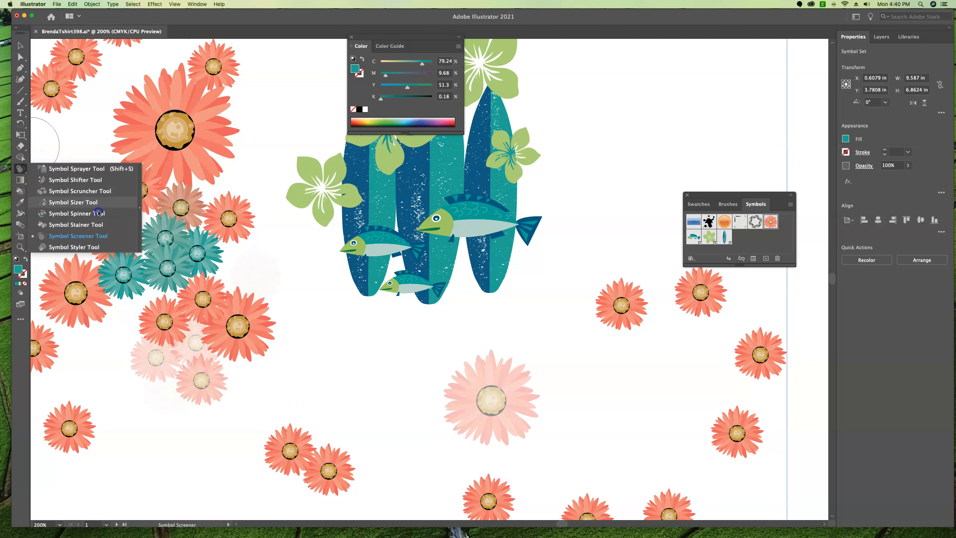
{"action": "left_click", "coordinate": [91, 247]}
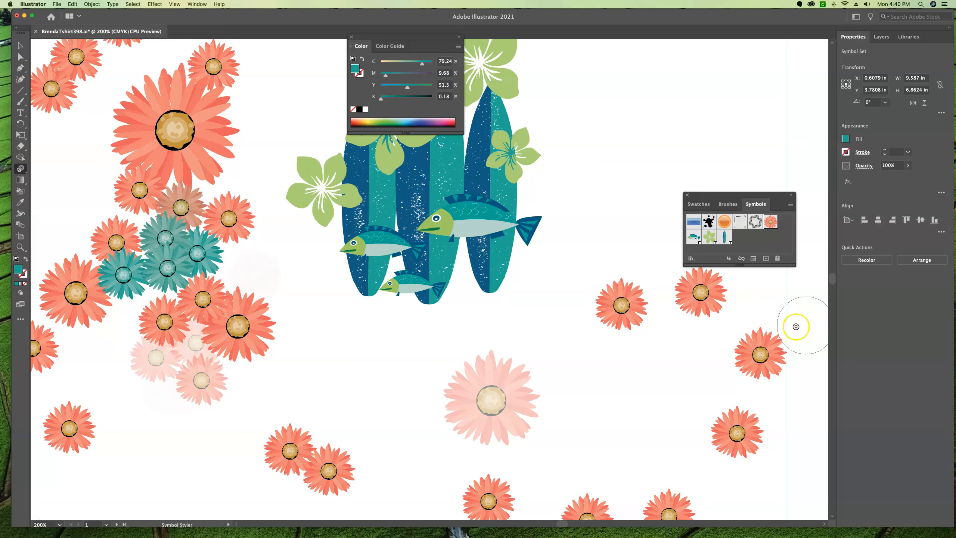
{"action": "left_click", "coordinate": [605, 305]}
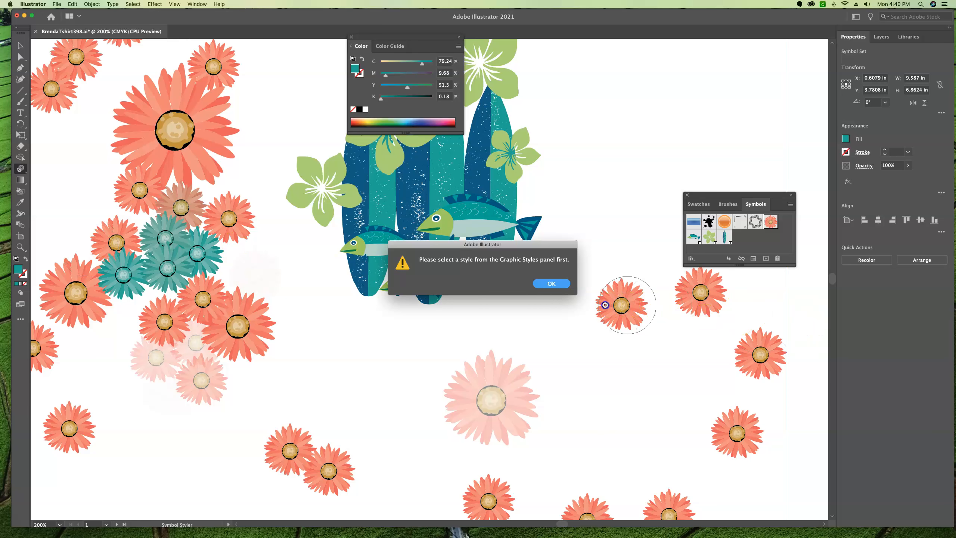
{"action": "left_click", "coordinate": [547, 283]}
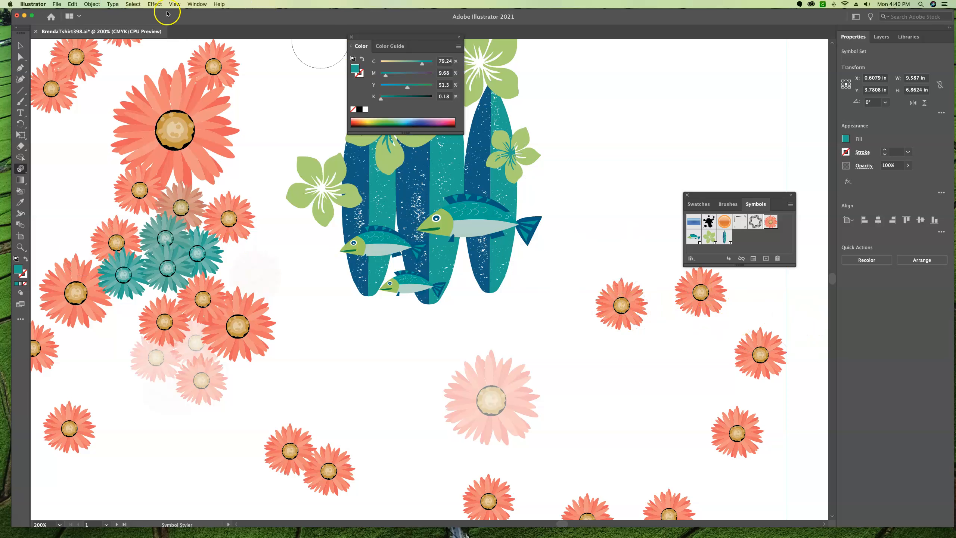
{"action": "left_click", "coordinate": [197, 4]}
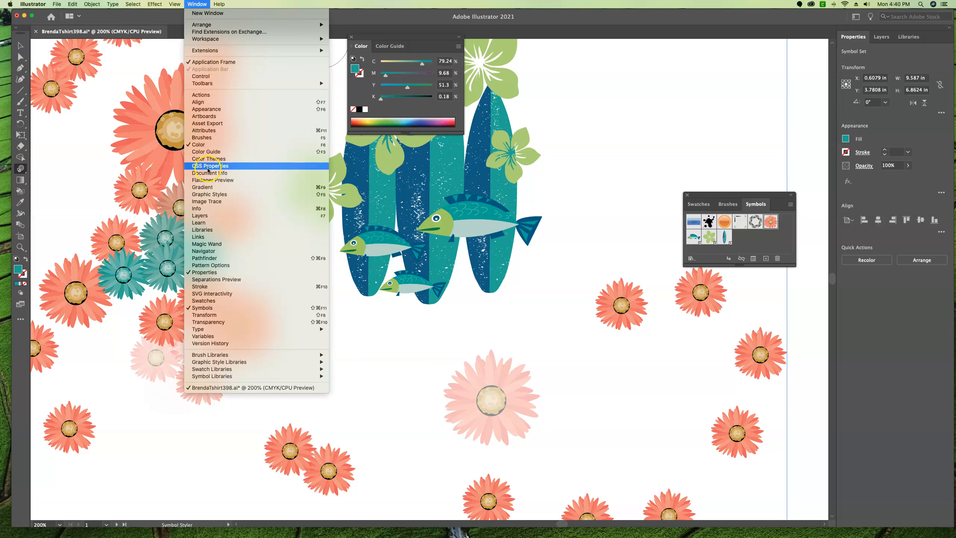
{"action": "left_click", "coordinate": [211, 195]}
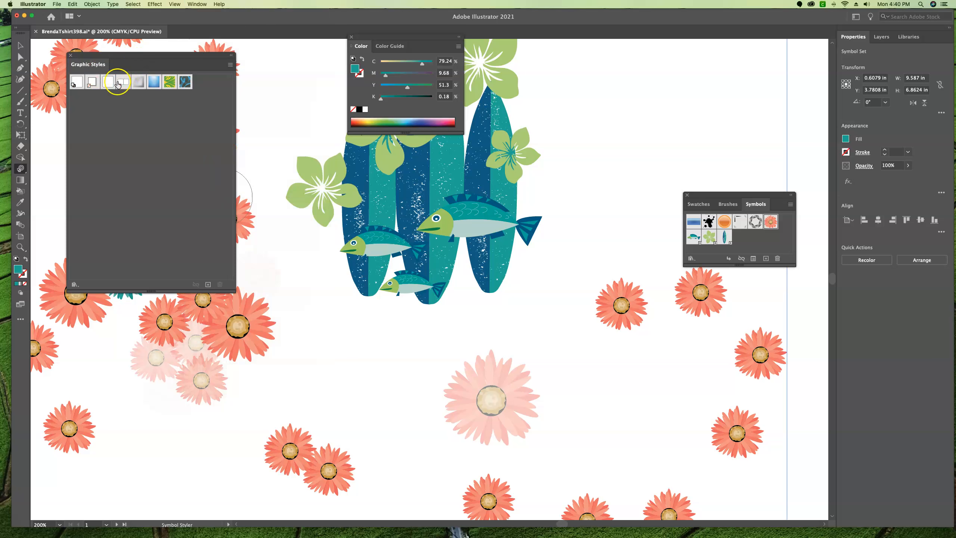
{"action": "left_click", "coordinate": [92, 83]}
{"action": "mouse_move", "coordinate": [617, 293]}
{"action": "left_mouse_down"}
{"action": "mouse_move", "coordinate": [629, 299]}
{"action": "mouse_move", "coordinate": [619, 303]}
{"action": "left_mouse_up"}
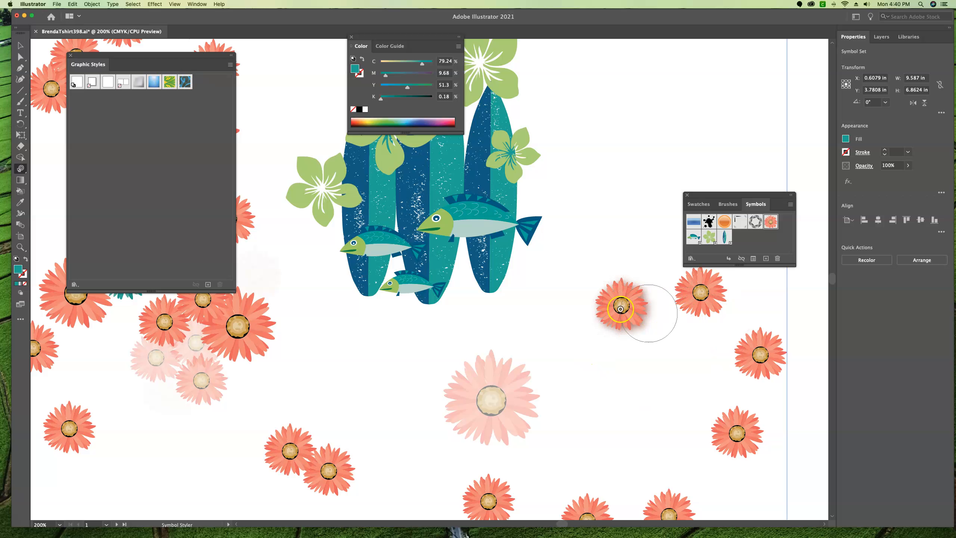
{"action": "left_click", "coordinate": [711, 315]}
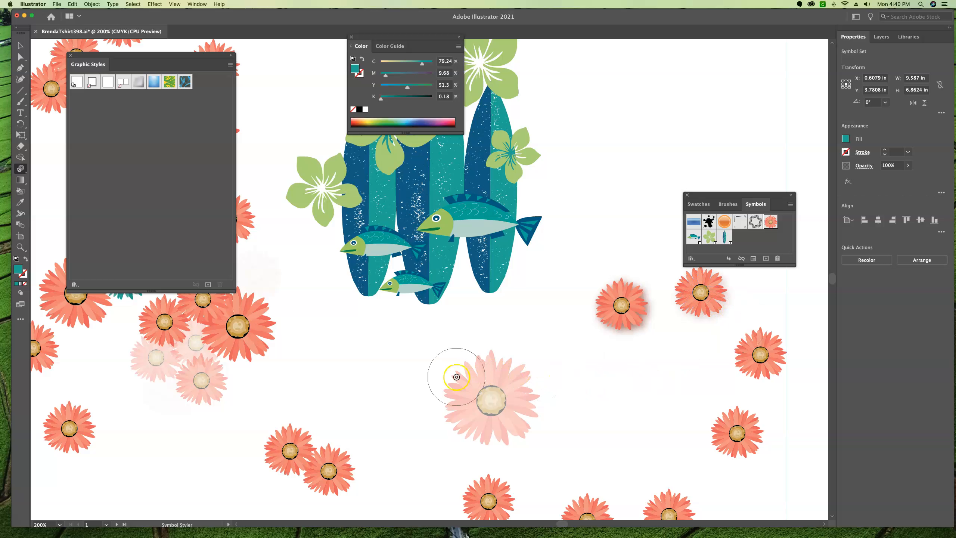
{"action": "left_click", "coordinate": [70, 57]}
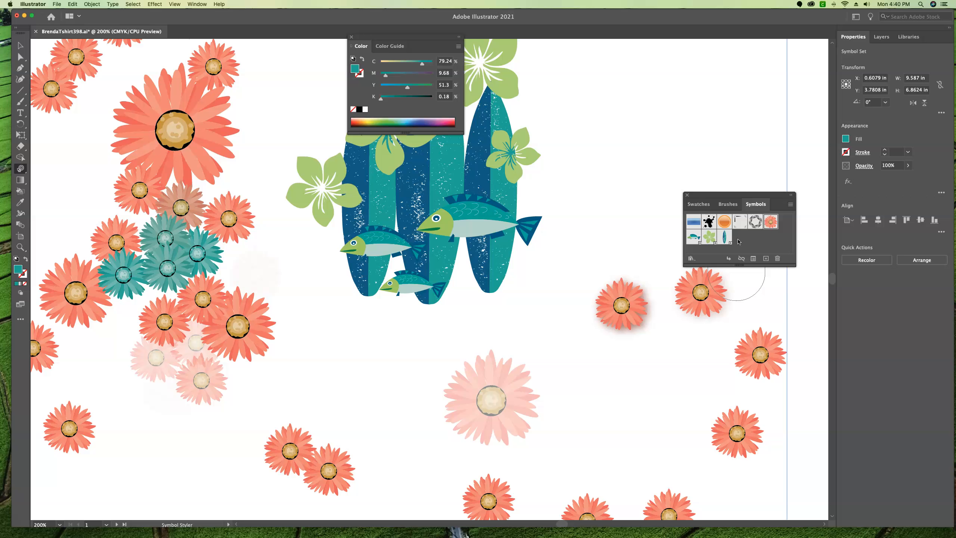
Open the Heirloom and Mad Science symbol libraries.
{"action": "left_click", "coordinate": [691, 258]}
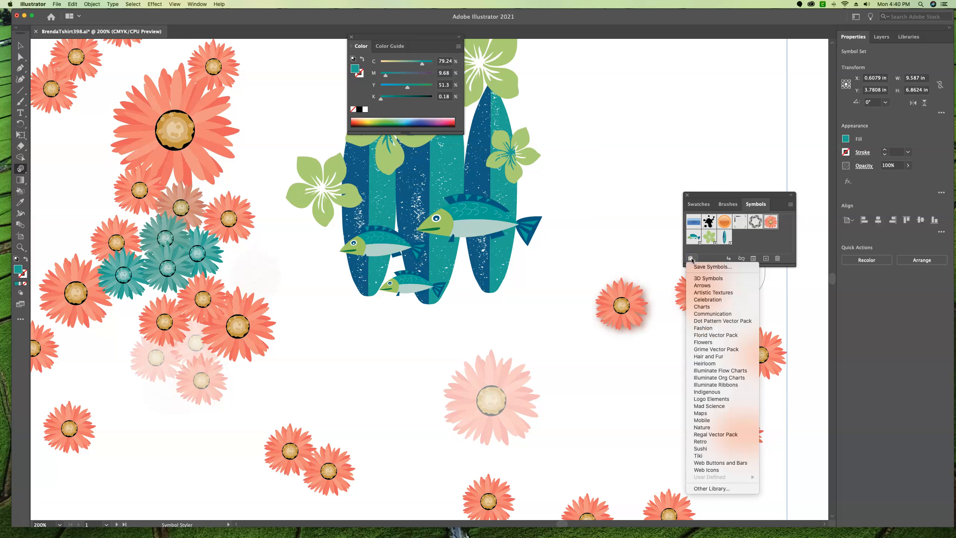
{"action": "left_click", "coordinate": [710, 366]}
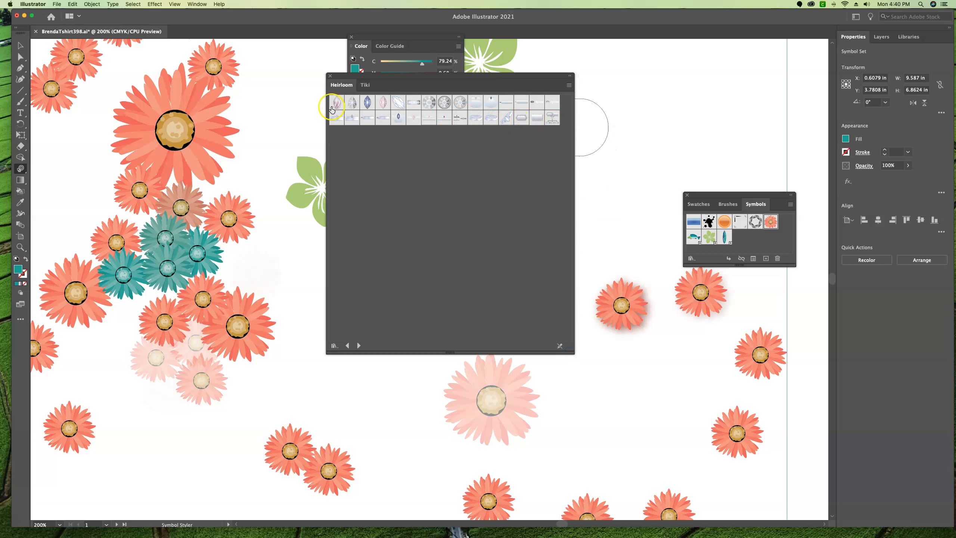
{"action": "left_click", "coordinate": [691, 259]}
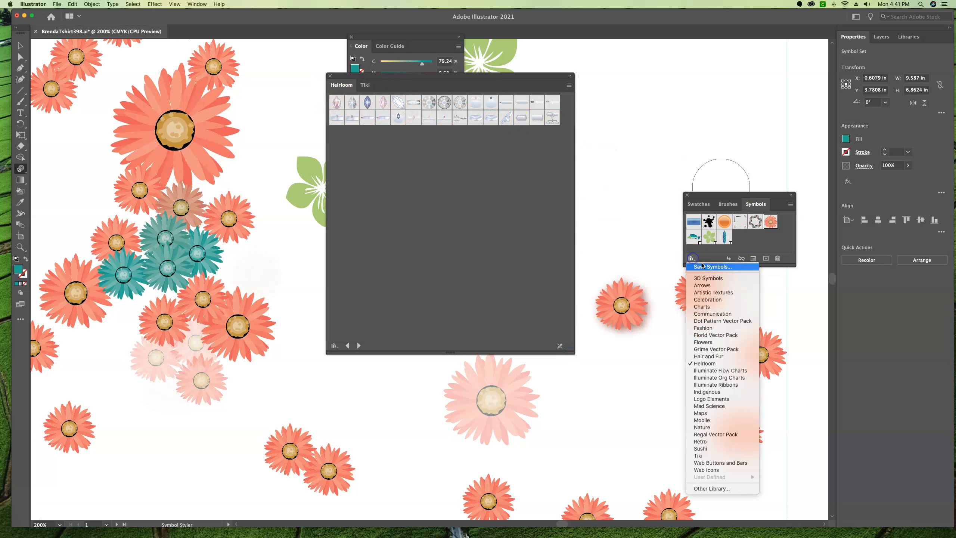
{"action": "left_click", "coordinate": [709, 385]}
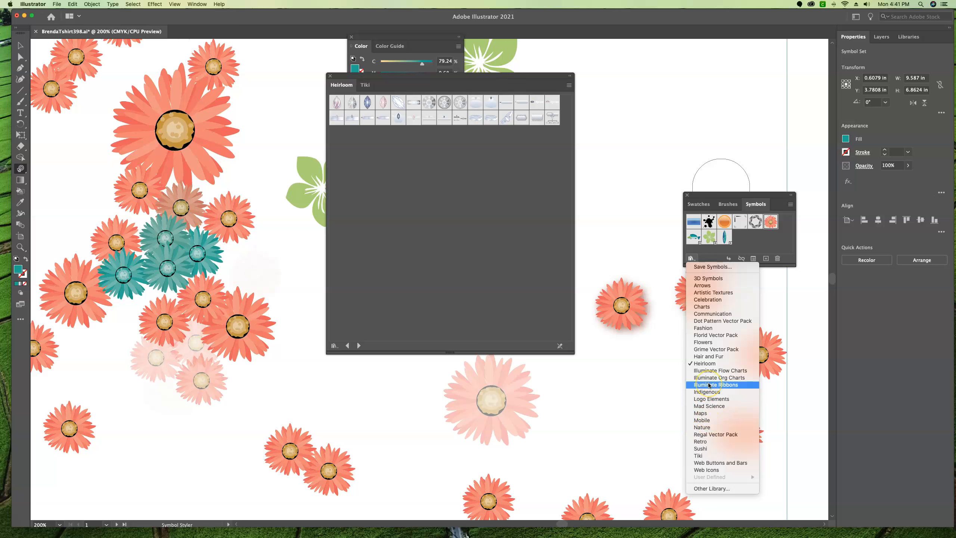
{"action": "left_click", "coordinate": [708, 406]}
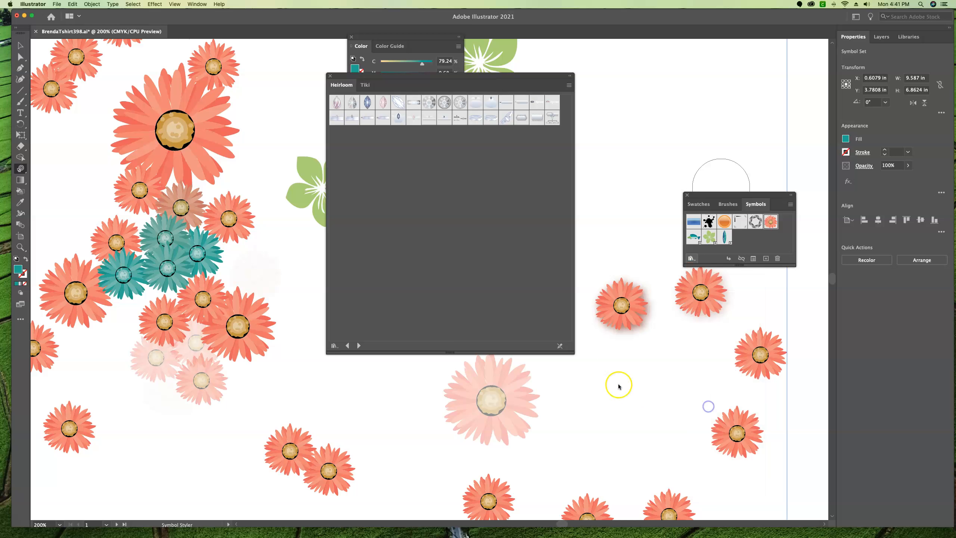
Add the red atom from the Mad Science library to the document's symbols and spray a column of atoms beside the surfboards.
{"action": "left_click", "coordinate": [351, 103]}
{"action": "left_click", "coordinate": [740, 237]}
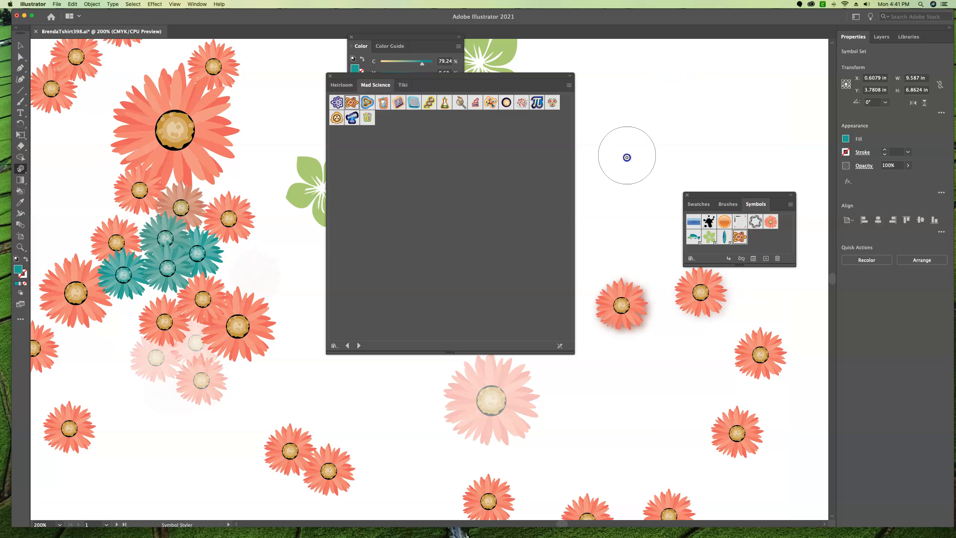
{"action": "left_click_drag", "start_coordinate": [21, 170], "coordinate": [47, 168]}
{"action": "left_click", "coordinate": [644, 91]}
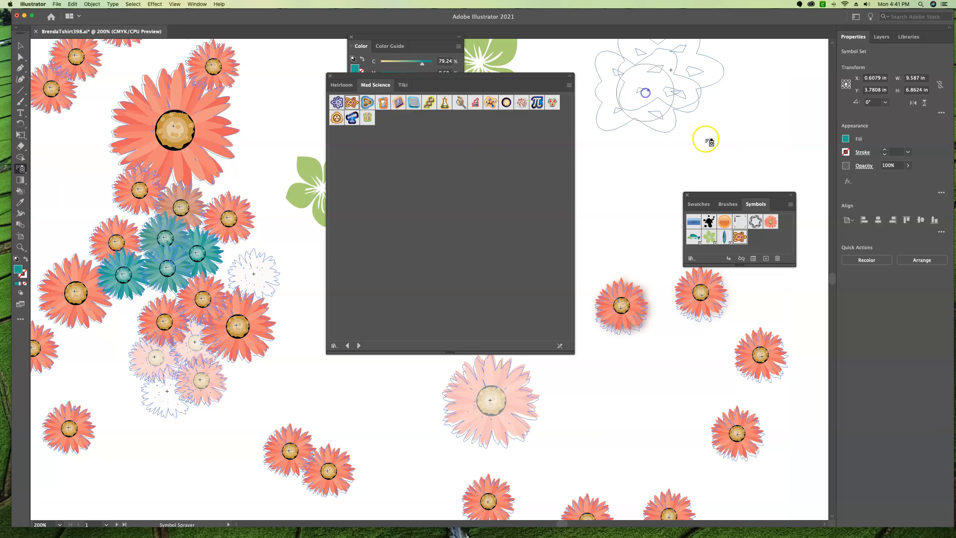
{"action": "left_click_drag", "start_coordinate": [633, 158], "coordinate": [614, 221]}
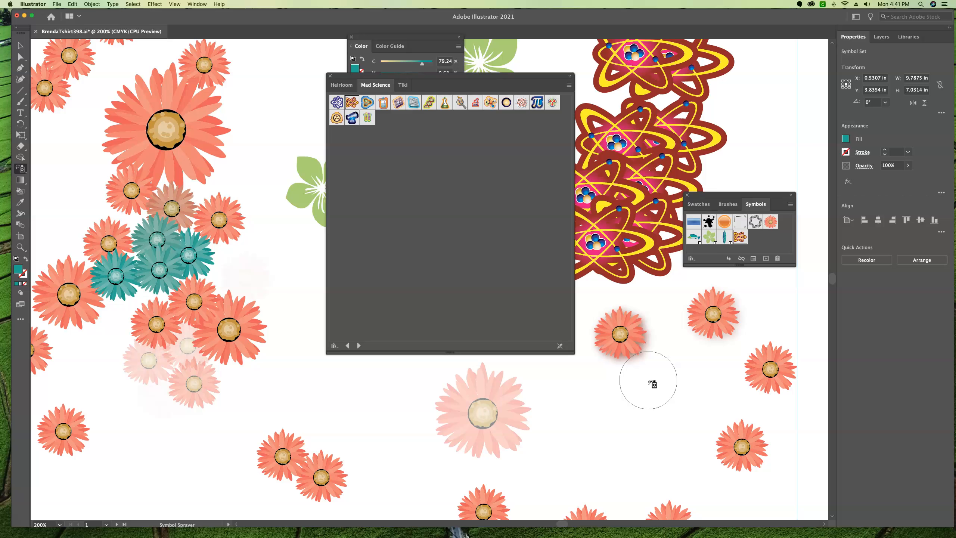
Close the Mad Science symbol library and the colour settings, and close the T-shirt document.
{"action": "left_click", "coordinate": [329, 76]}
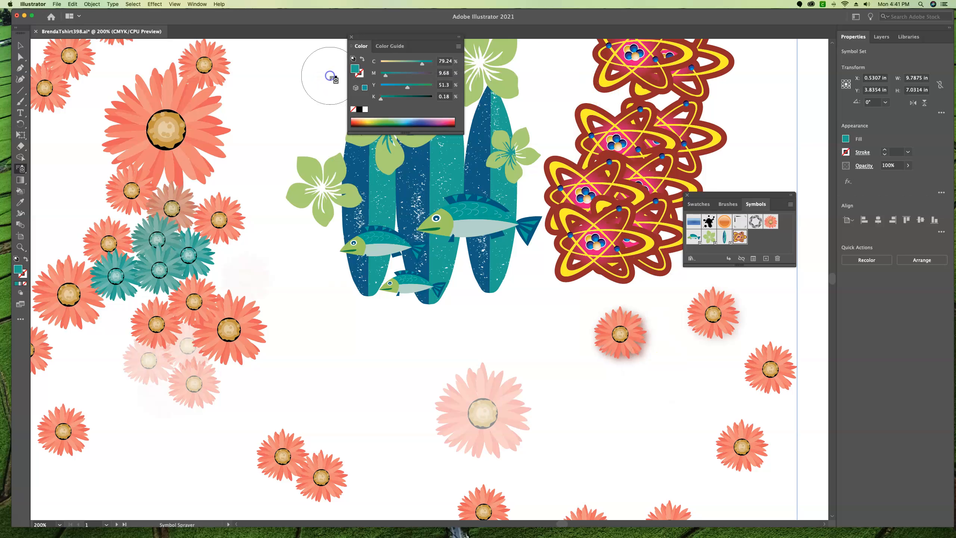
{"action": "left_click", "coordinate": [351, 37]}
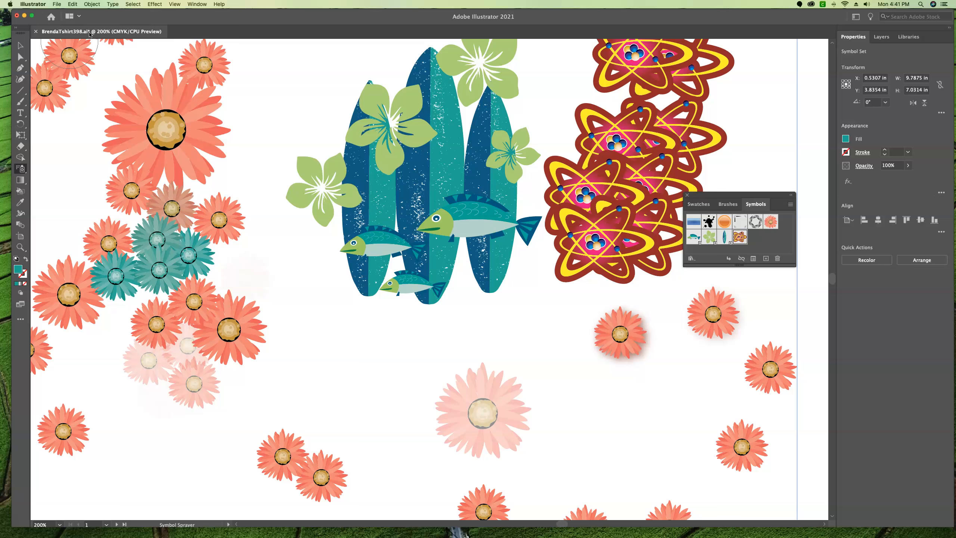
{"action": "left_click", "coordinate": [37, 33]}
{"action": "left_click", "coordinate": [498, 290]}
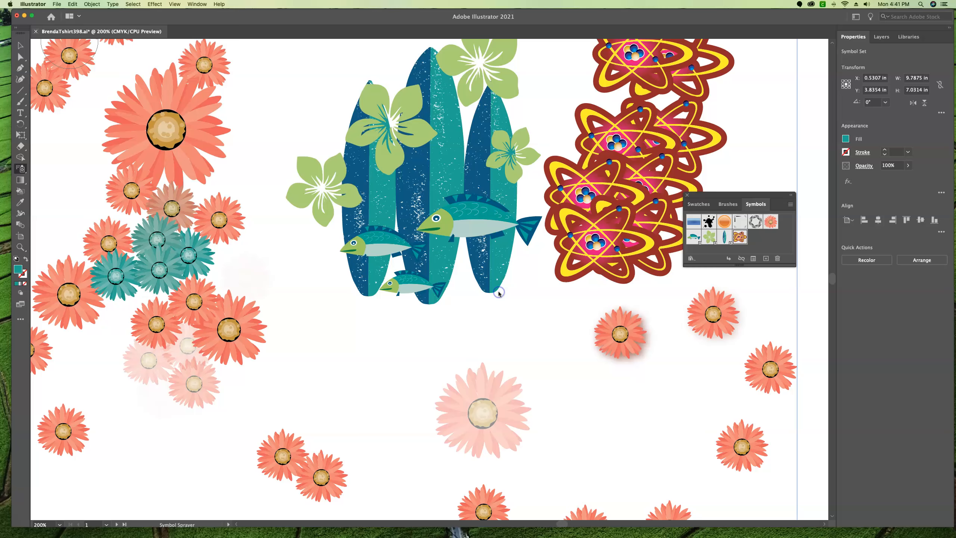